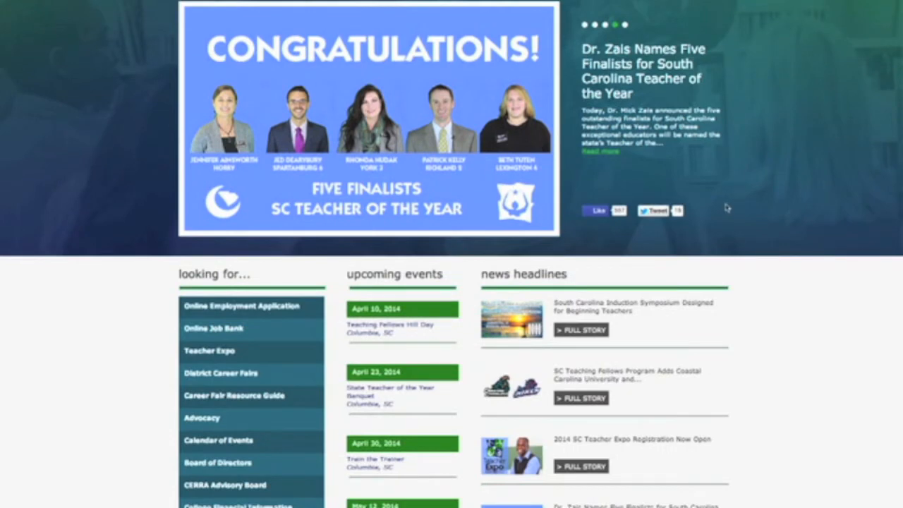
Open the Online Employment Application page from the CERRA home page and look over the employment system's instructions
scroll(778, 199, up, 2)
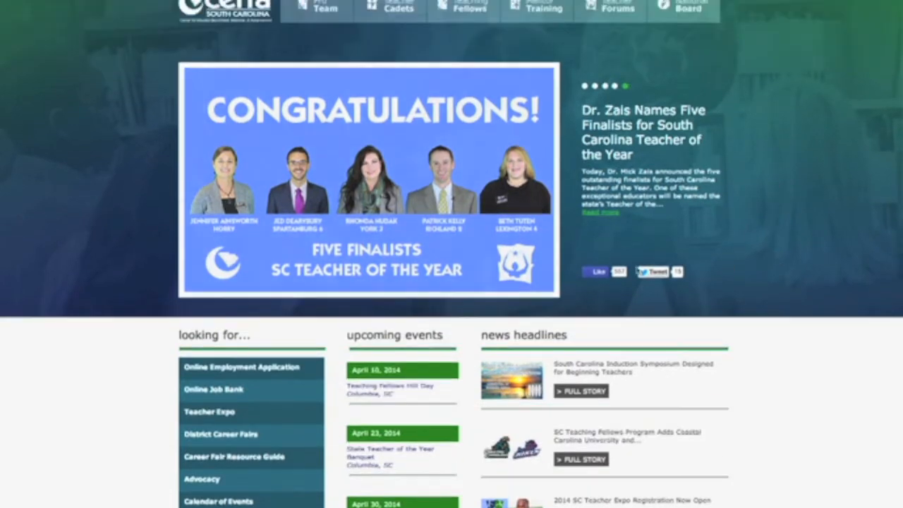
scroll(637, 270, down, 3)
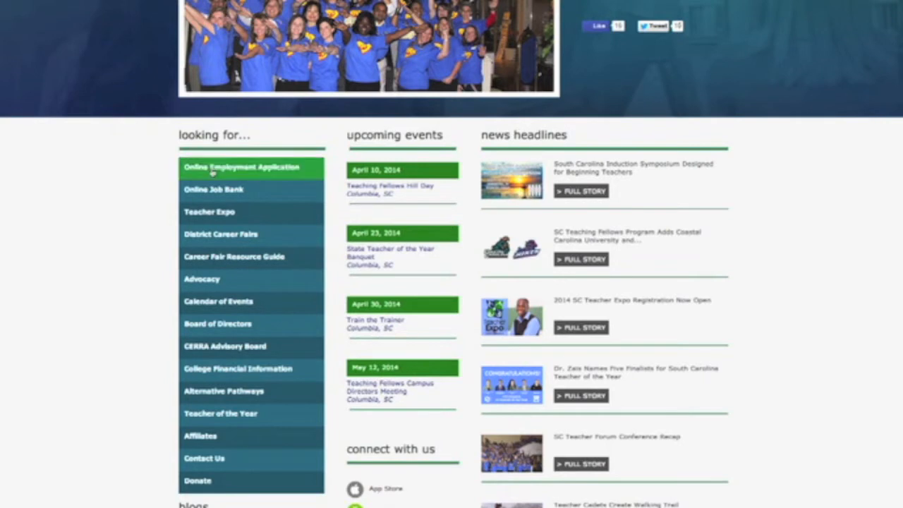
click(288, 167)
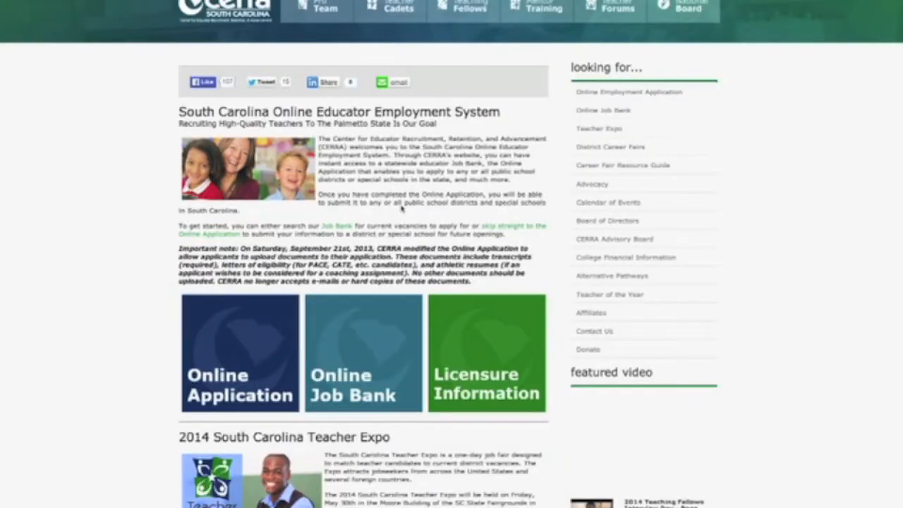
scroll(403, 208, down, 1)
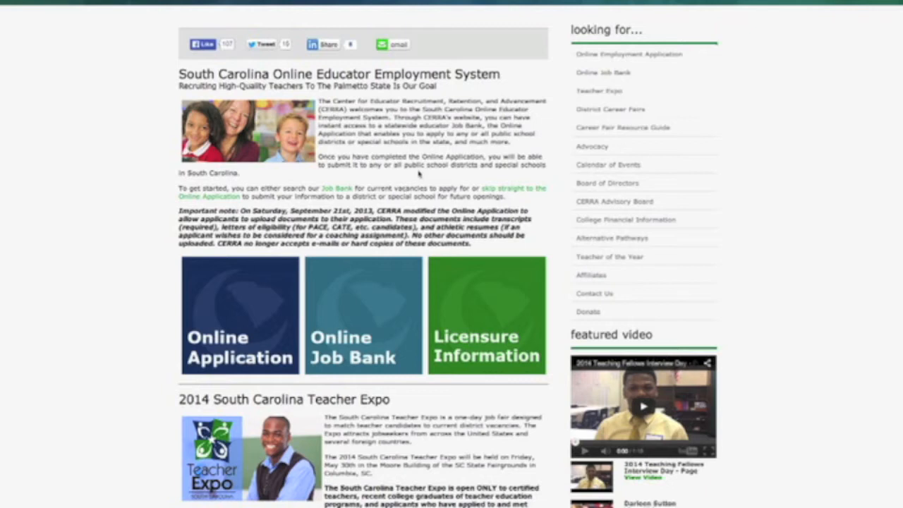
scroll(418, 175, down, 1)
scroll(418, 175, down, 2)
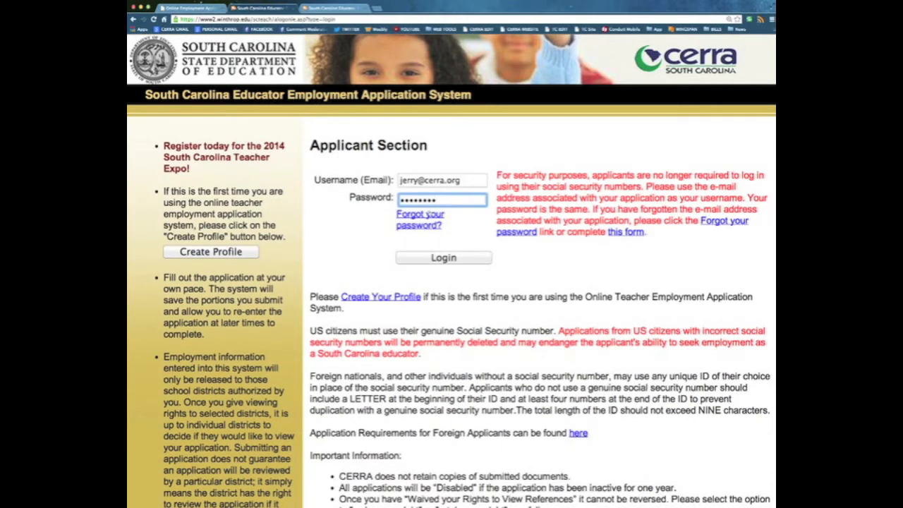
Log in to the Applicant Section with the credentials already filled in
click(440, 259)
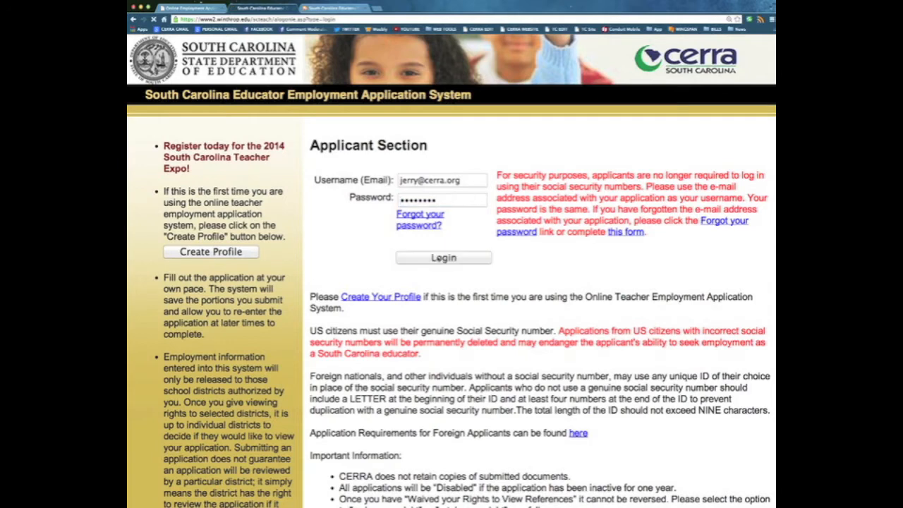
scroll(384, 199, down, 2)
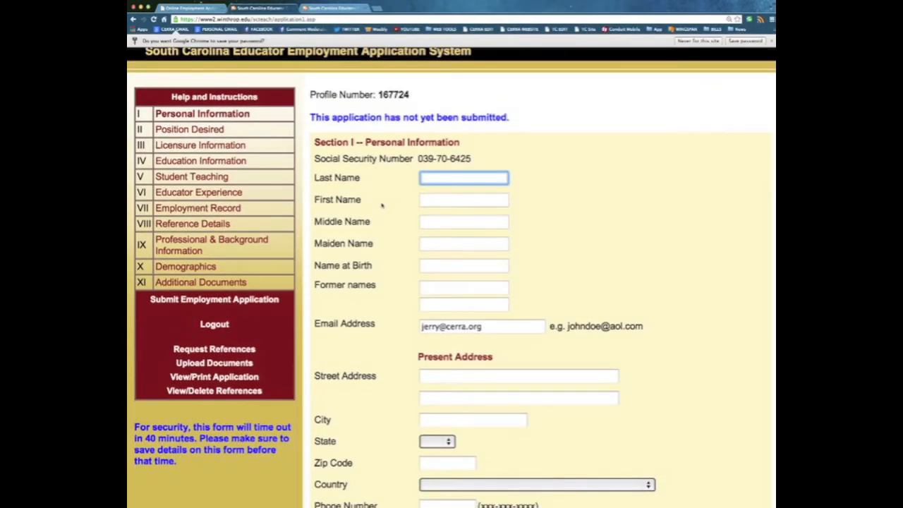
Examine the list of application sections and the submit, logout, references, document upload and view/print options beneath it
key(super+equal)
key(super+equal)
key(super+equal)
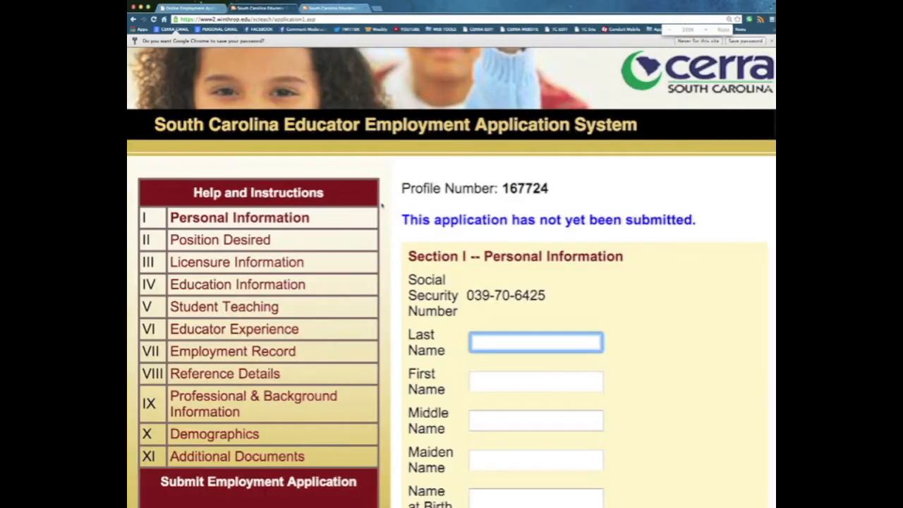
scroll(382, 205, down, 1)
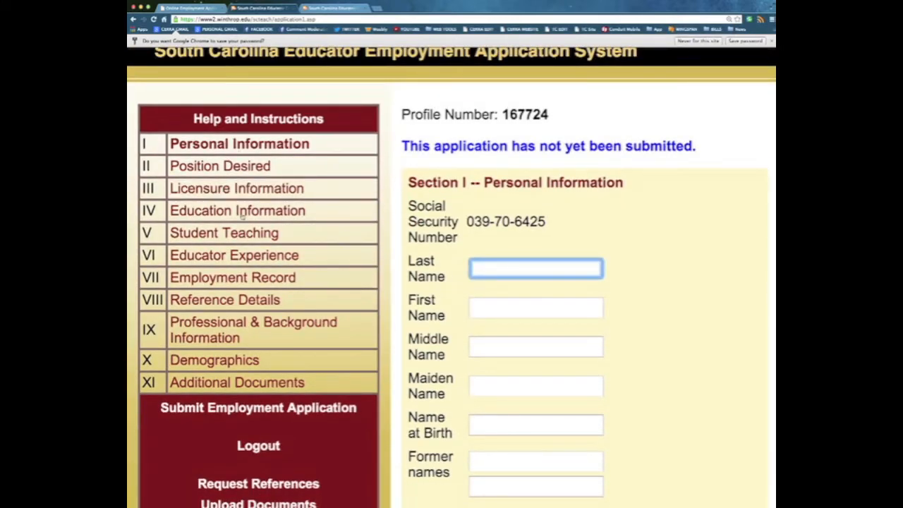
scroll(276, 324, down, 2)
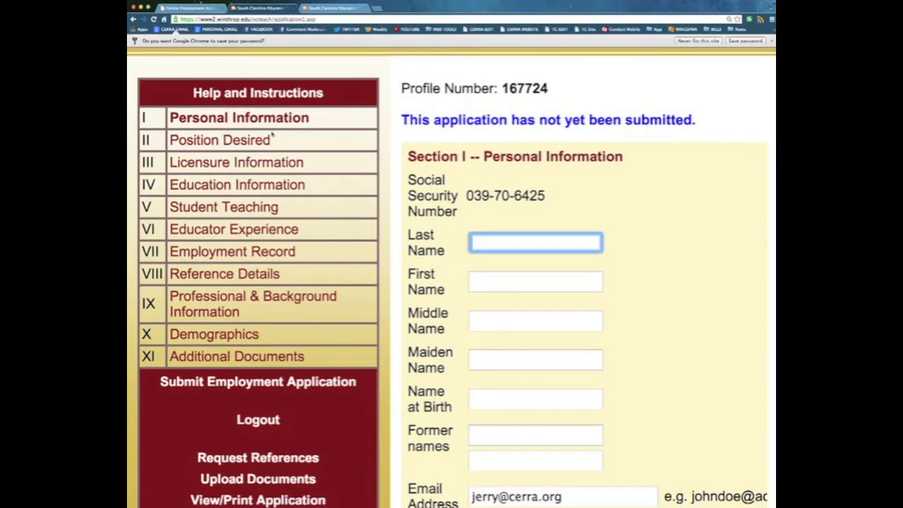
scroll(277, 127, down, 1)
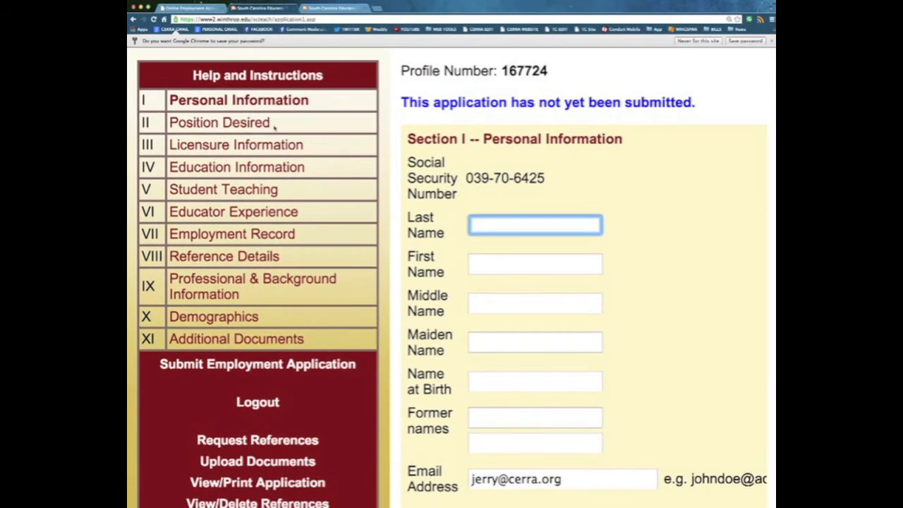
scroll(322, 143, down, 1)
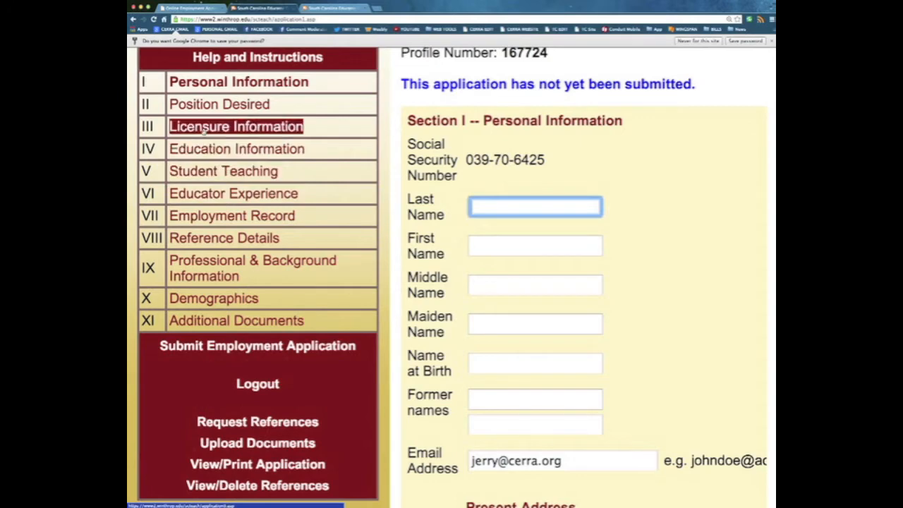
scroll(242, 248, down, 1)
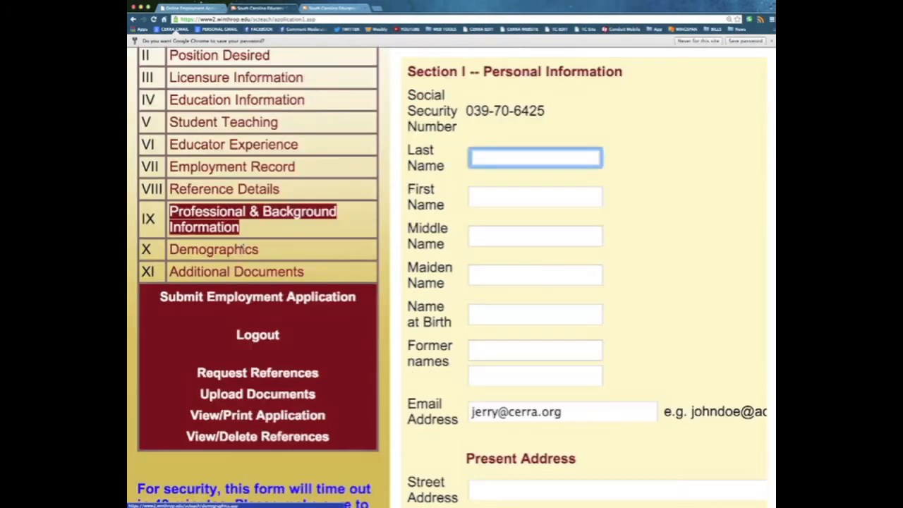
scroll(242, 254, down, 1)
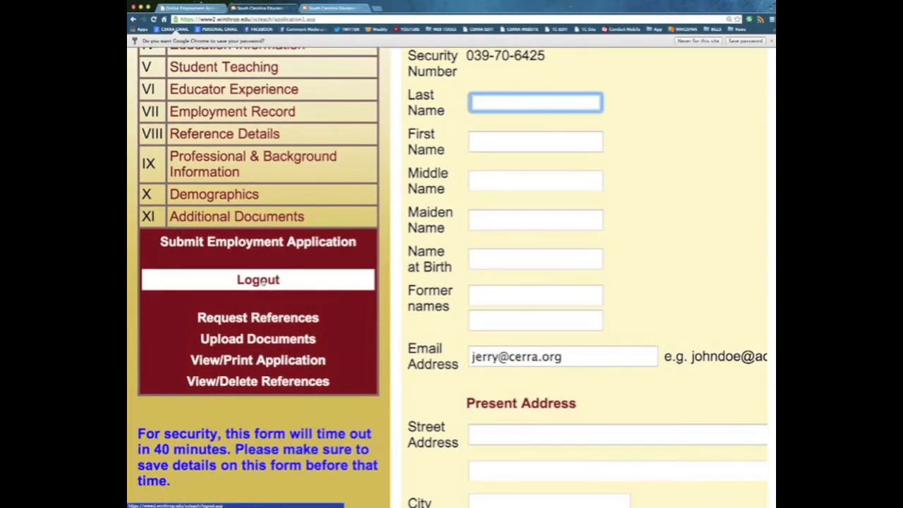
scroll(261, 282, down, 1)
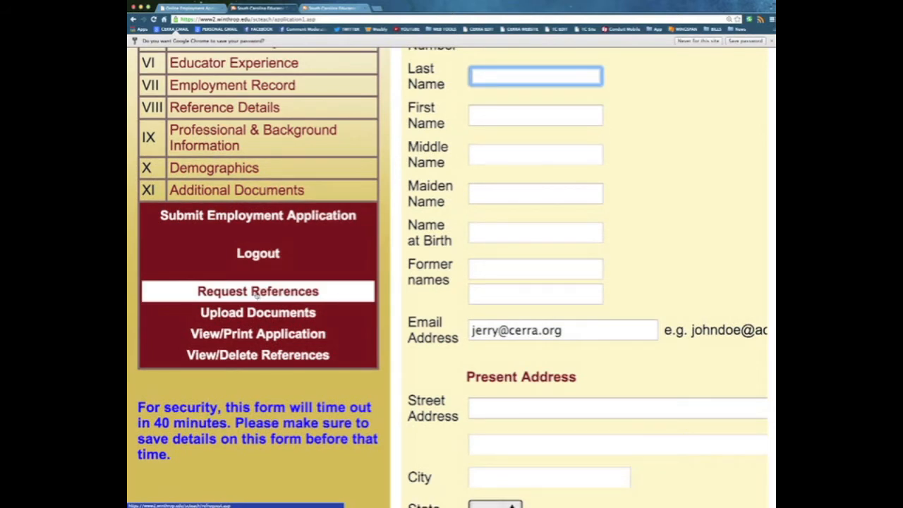
scroll(258, 297, down, 1)
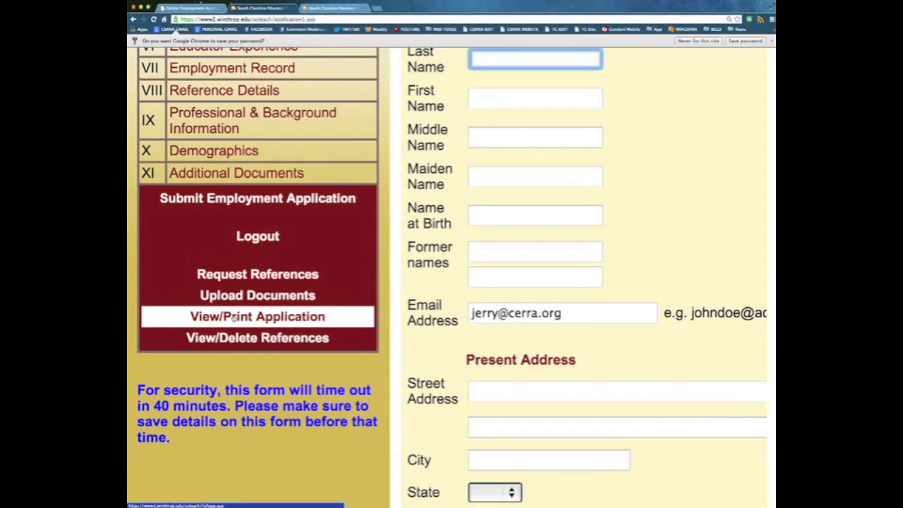
scroll(233, 319, down, 1)
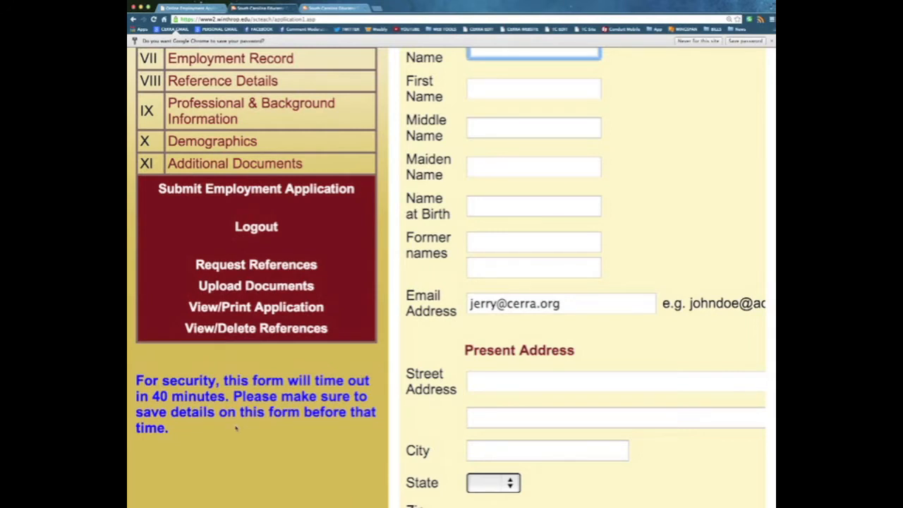
scroll(237, 427, up, 1)
scroll(236, 428, right, 1)
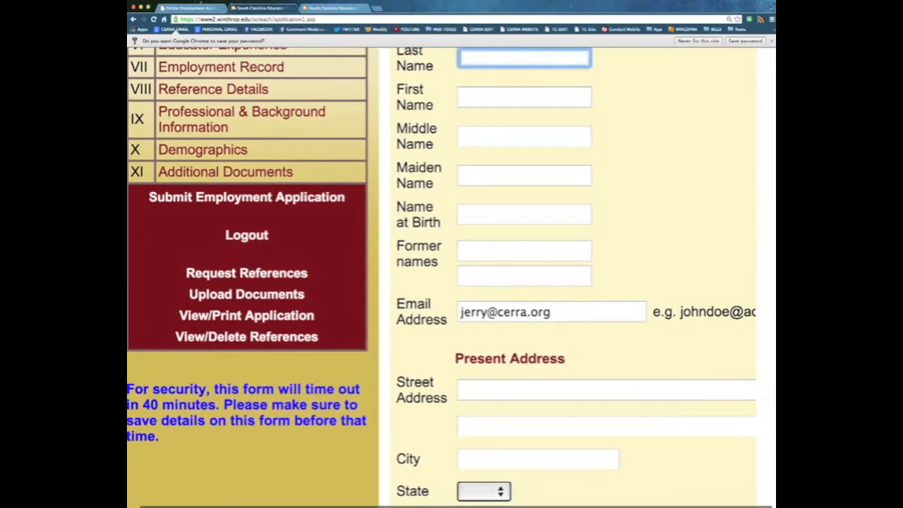
scroll(387, 411, up, 5)
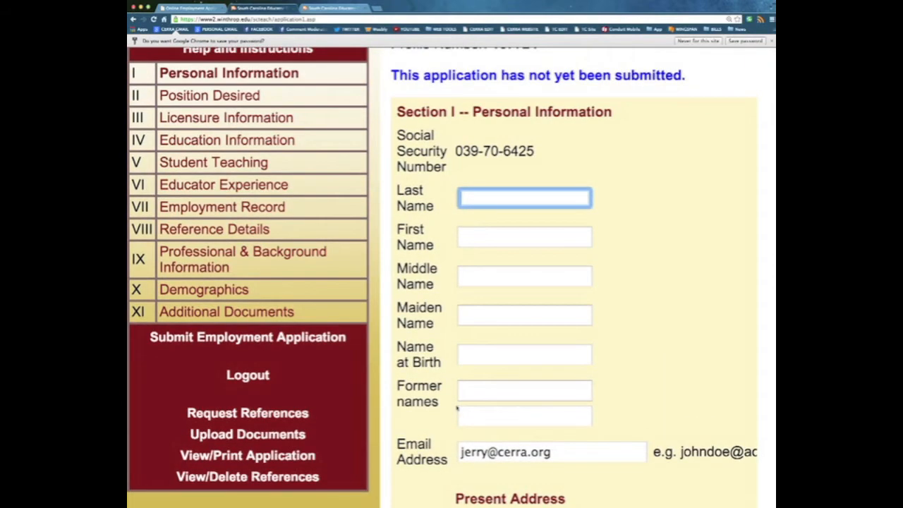
Review the blank Personal Information form and skip to the next section without filling it in
key(super+minus)
key(super+minus)
scroll(471, 396, up, 1)
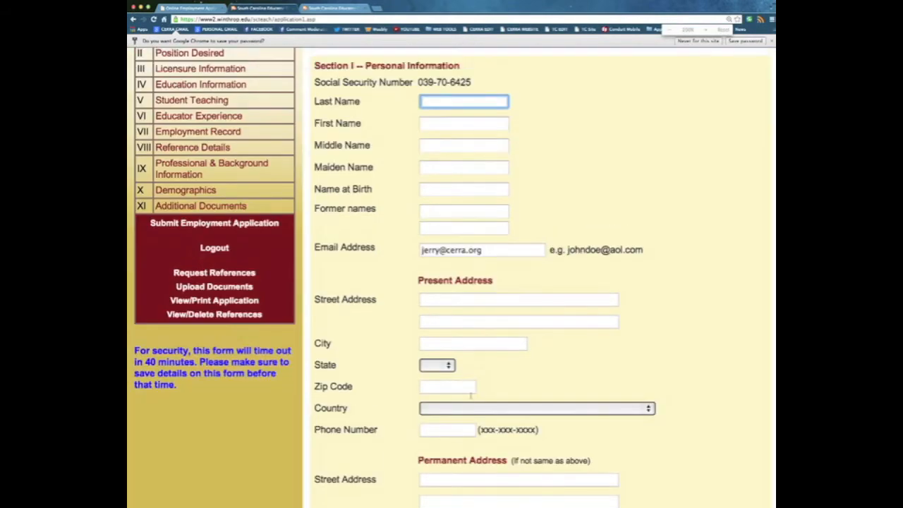
scroll(471, 396, up, 2)
scroll(398, 215, down, 1)
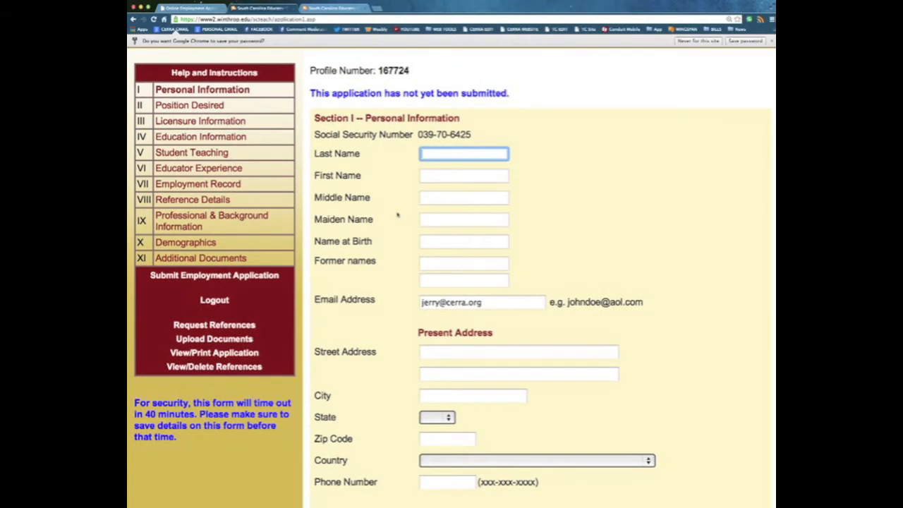
scroll(397, 215, down, 8)
scroll(397, 215, down, 1)
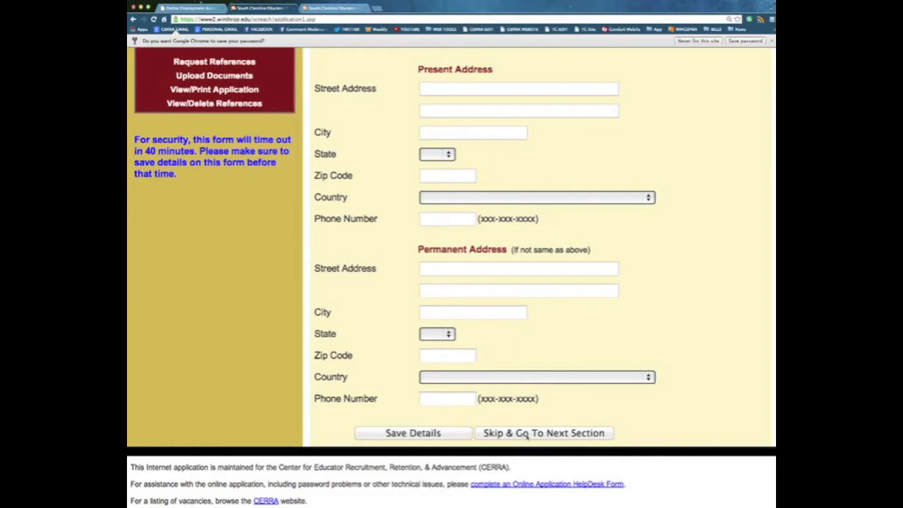
click(527, 433)
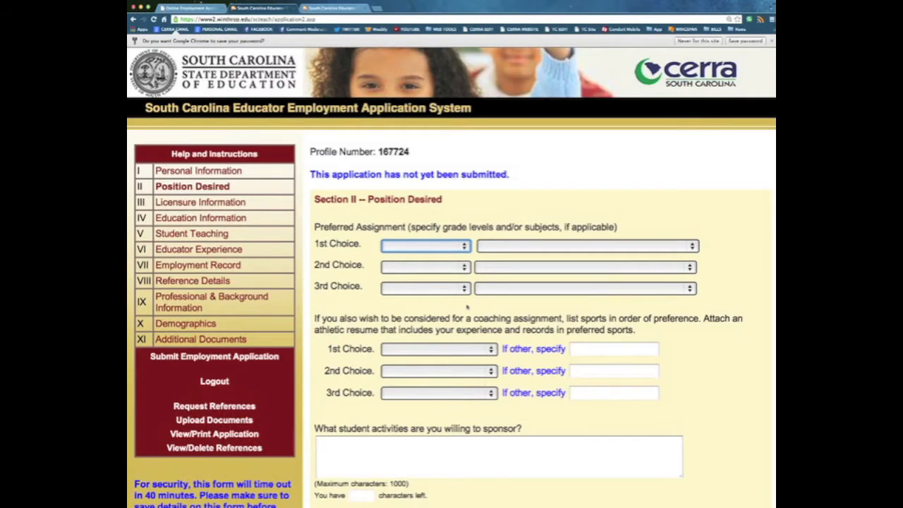
Set the 1st Choice preferred assignment to Elementary with Special Education as the subject
scroll(459, 315, down, 3)
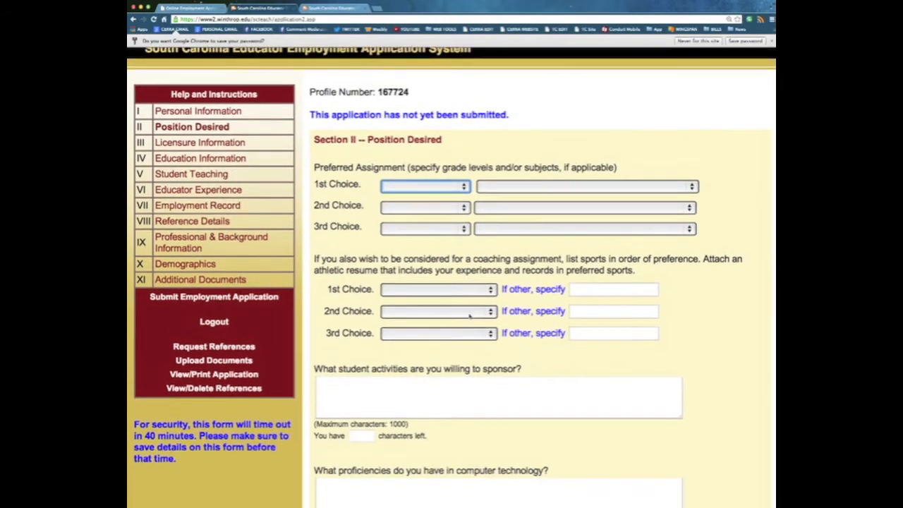
scroll(455, 315, down, 1)
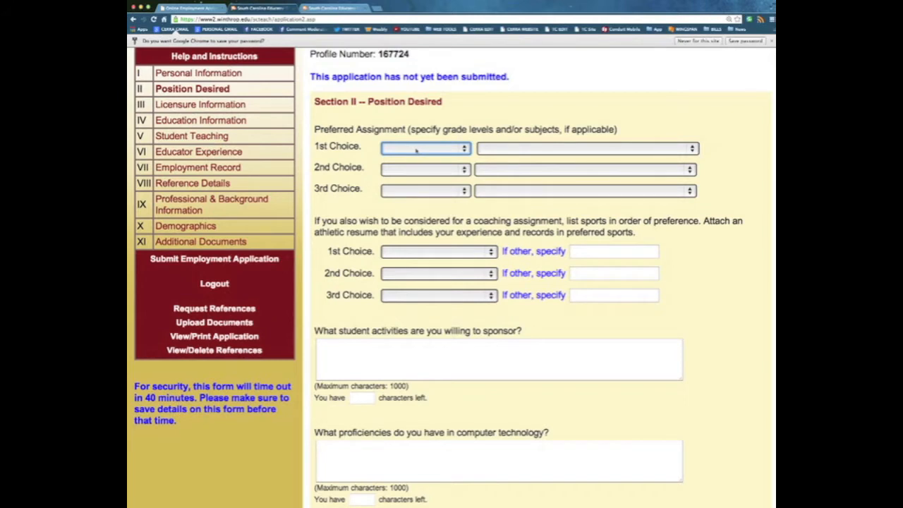
click(417, 150)
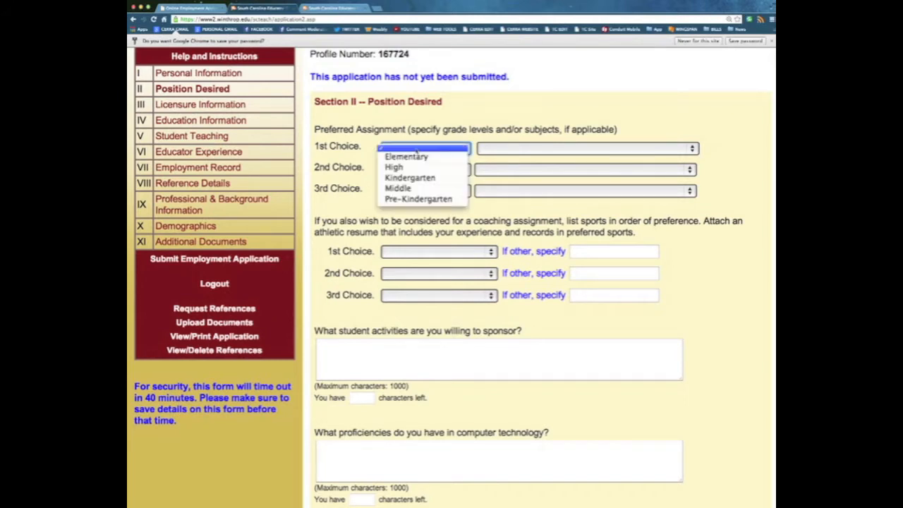
click(416, 157)
click(511, 150)
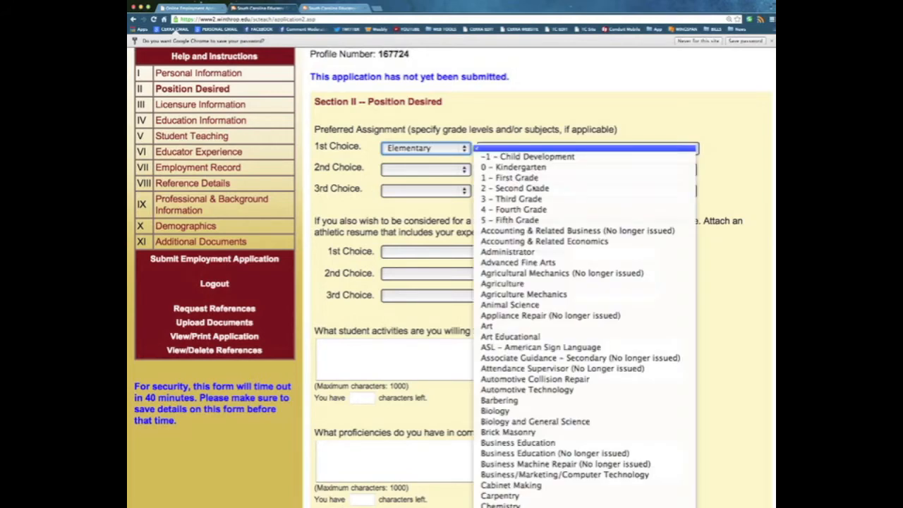
scroll(541, 205, down, 10)
scroll(541, 205, down, 20)
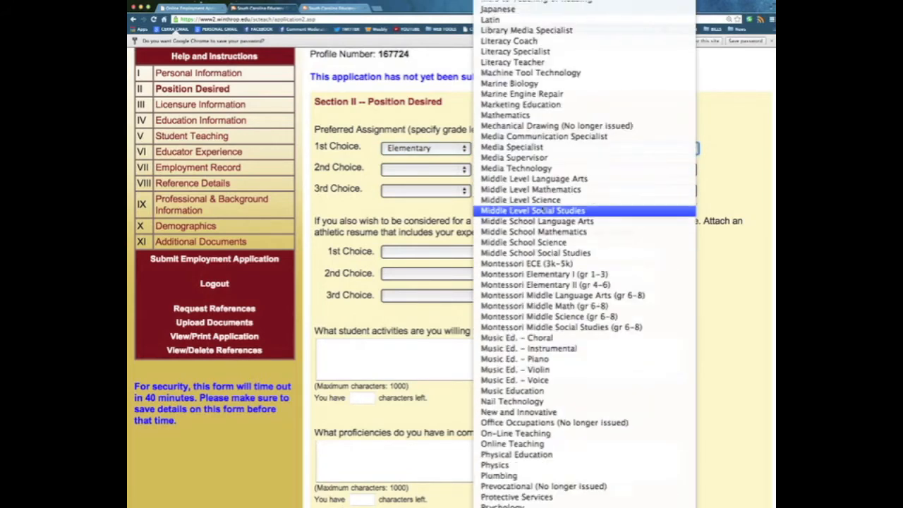
scroll(543, 212, down, 8)
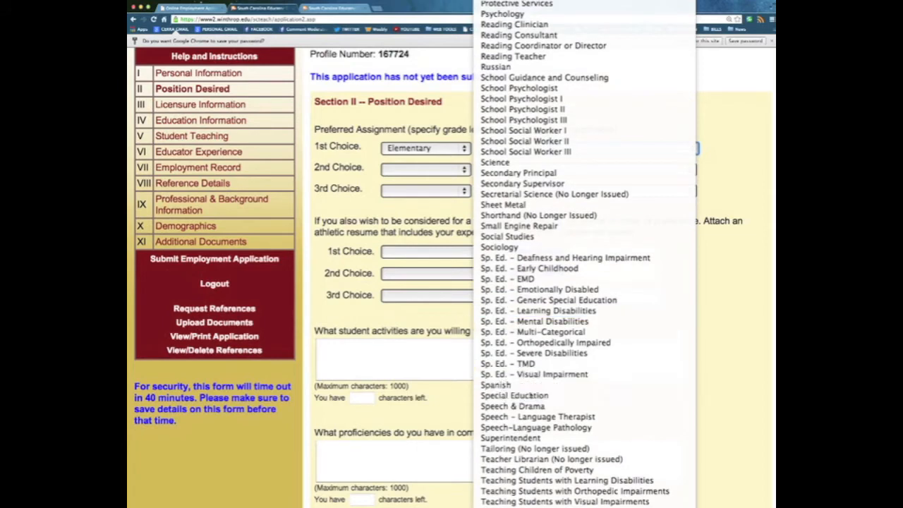
click(515, 401)
Set the 2nd Choice preferred assignment to Elementary with Administrator as the subject
click(443, 172)
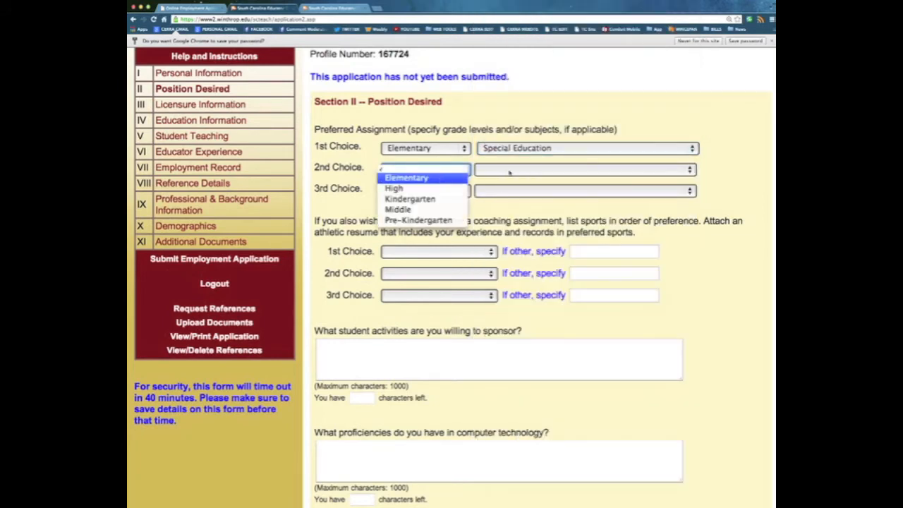
click(444, 179)
click(519, 171)
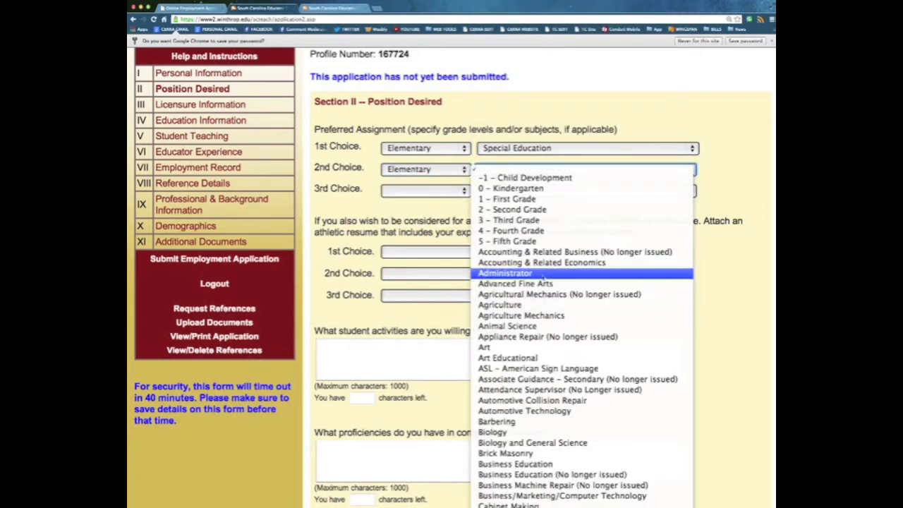
click(550, 272)
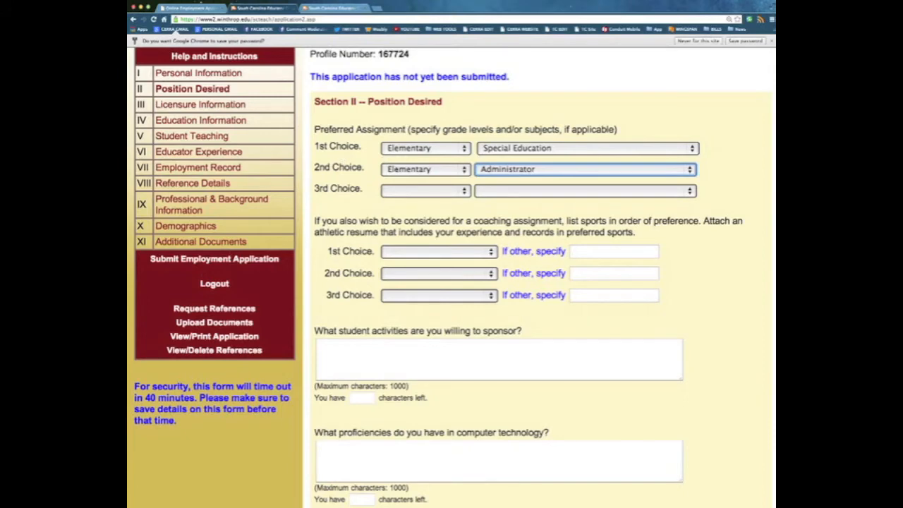
Review the coaching, student activities and computer technology questions in Position Desired, leave them blank, and skip to the next section
scroll(408, 199, down, 1)
scroll(408, 199, down, 3)
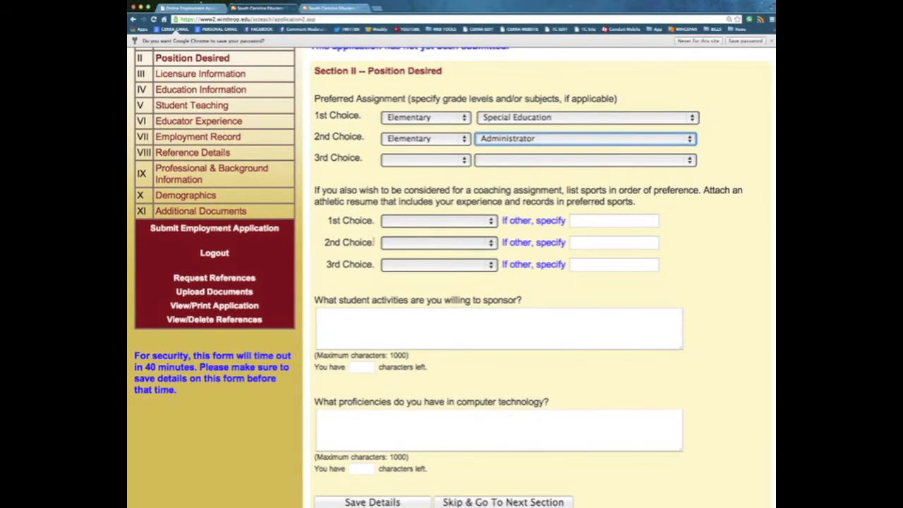
scroll(452, 277, down, 3)
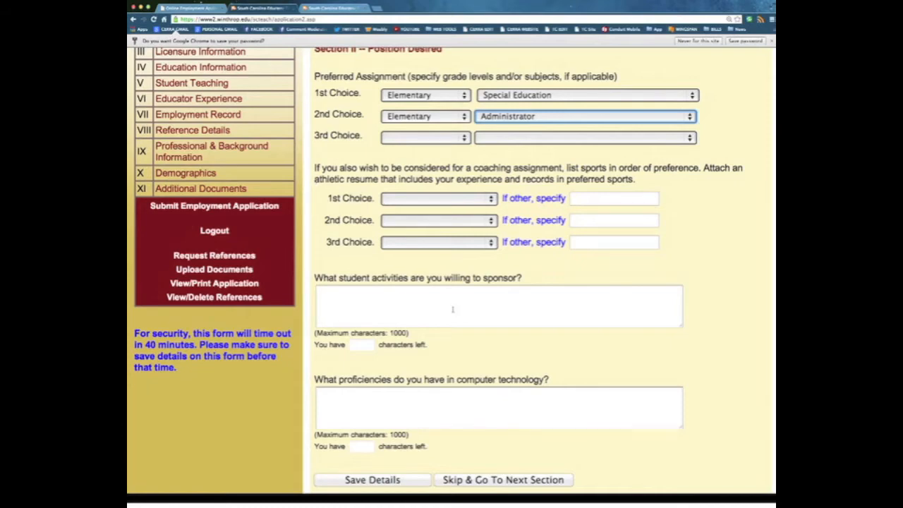
scroll(452, 308, down, 2)
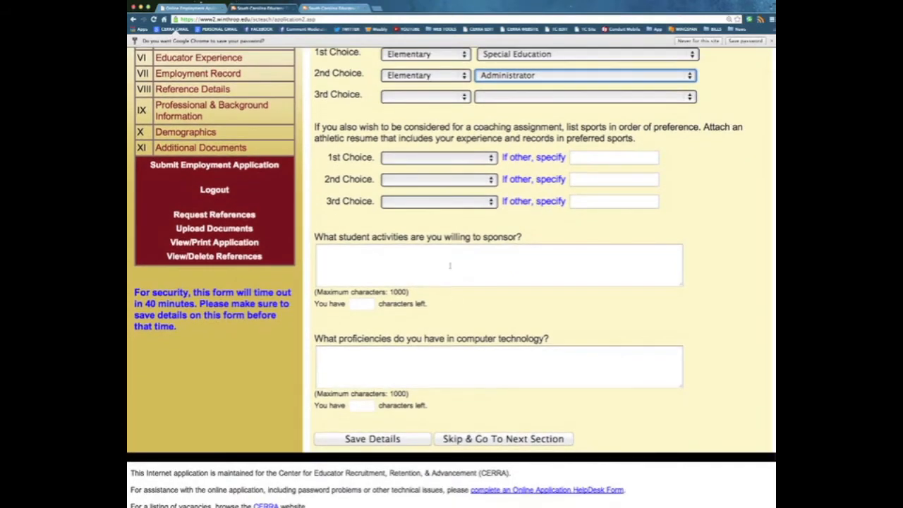
scroll(339, 252, down, 1)
click(360, 250)
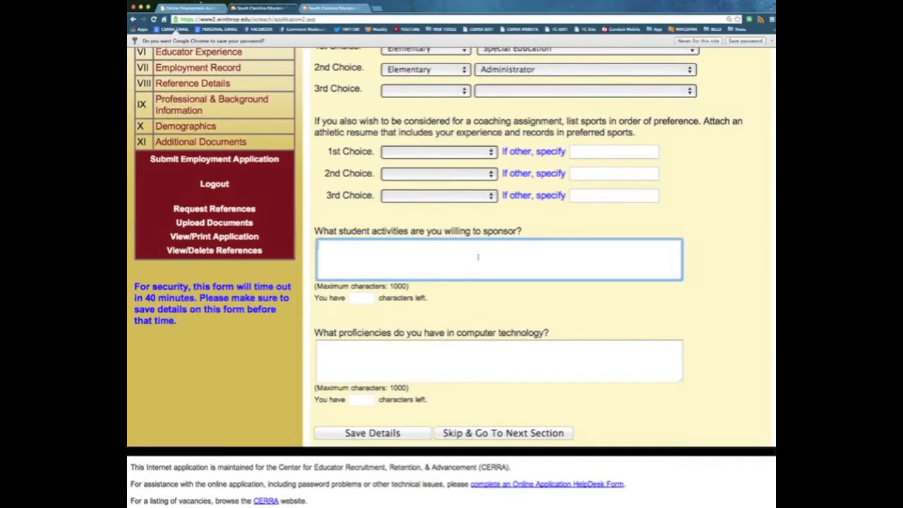
scroll(401, 348, down, 1)
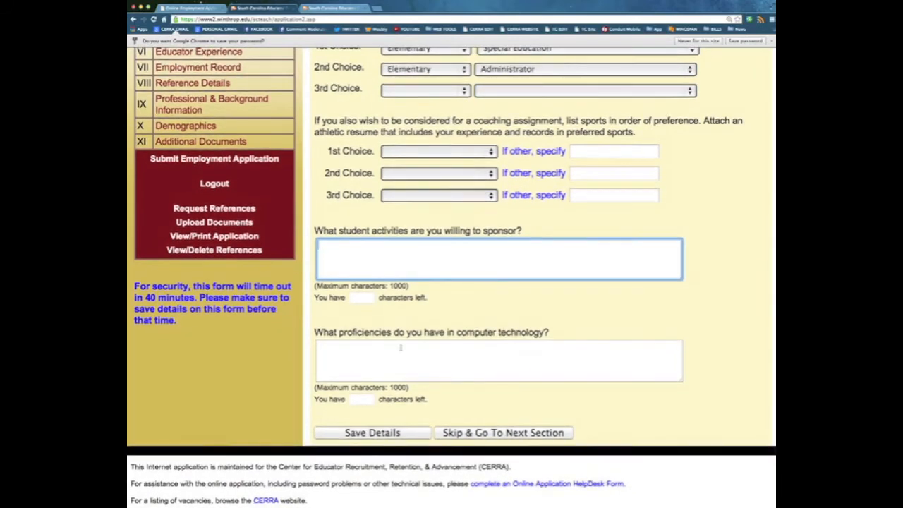
click(354, 363)
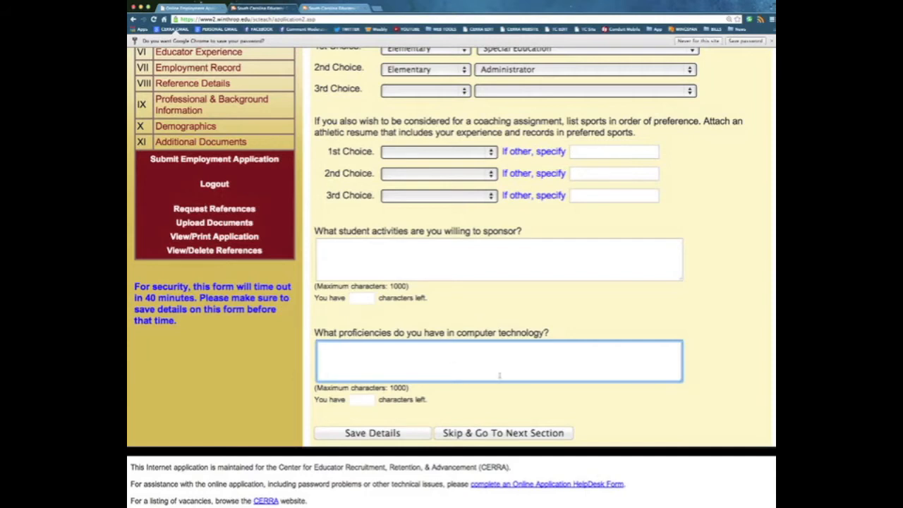
click(508, 433)
Look through the Licensure Information questions and the first Subject/Area list without choosing a subject
scroll(500, 342, down, 2)
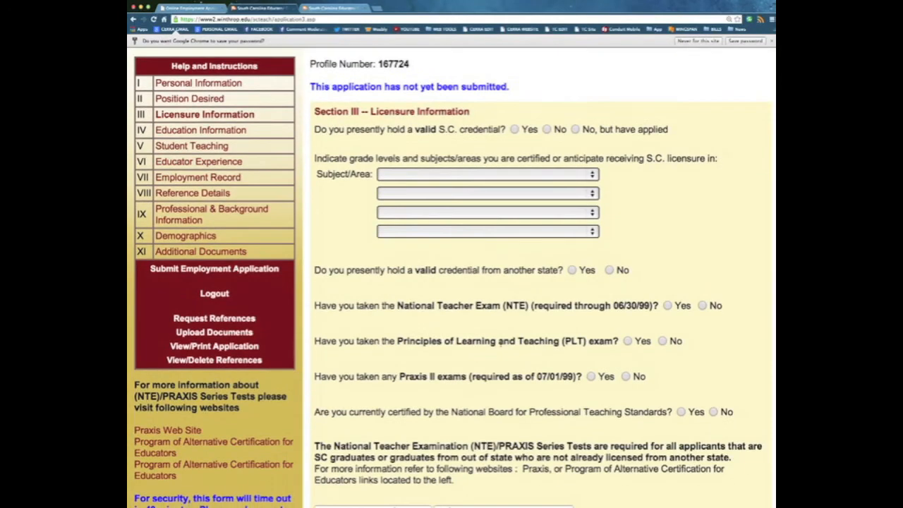
scroll(475, 152, down, 1)
scroll(475, 152, down, 1)
scroll(515, 120, up, 1)
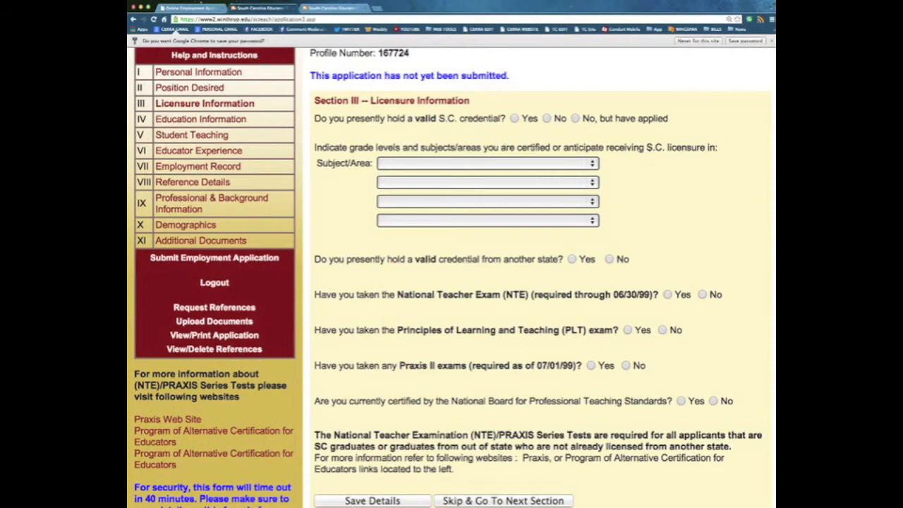
click(406, 164)
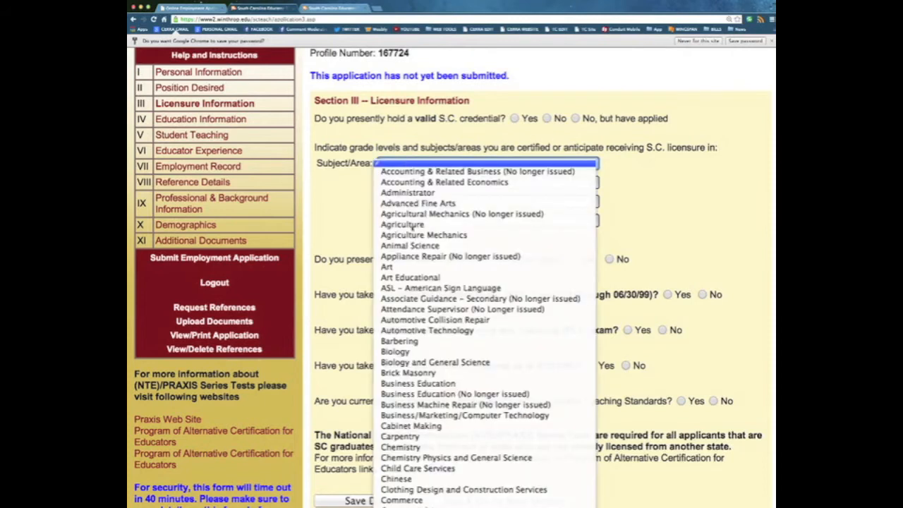
click(343, 201)
Answer Yes to having taken Praxis II exams and set the first Praxis II subject to Art: Art Making
scroll(343, 201, down, 3)
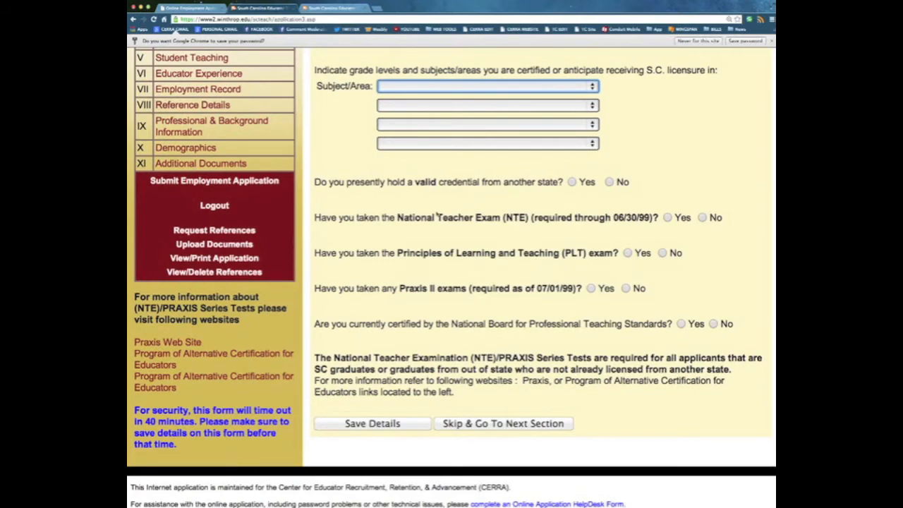
scroll(478, 231, down, 1)
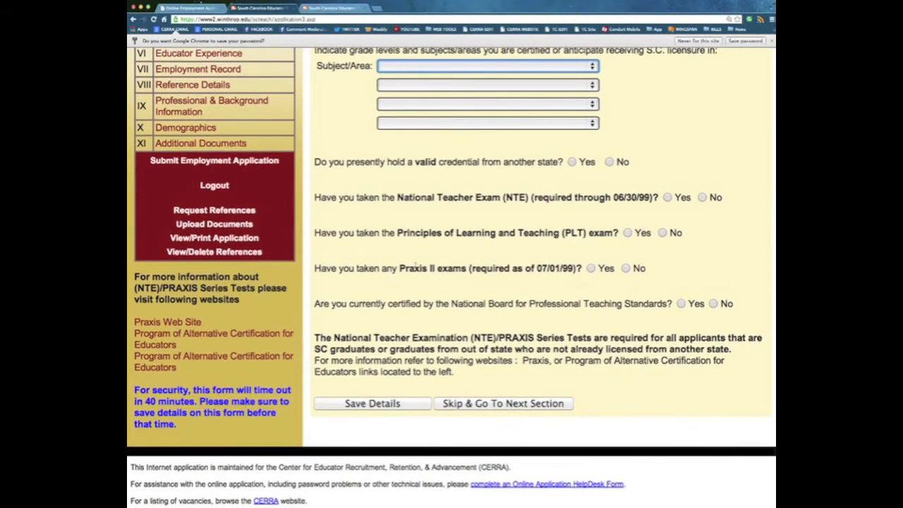
click(591, 268)
scroll(582, 270, down, 1)
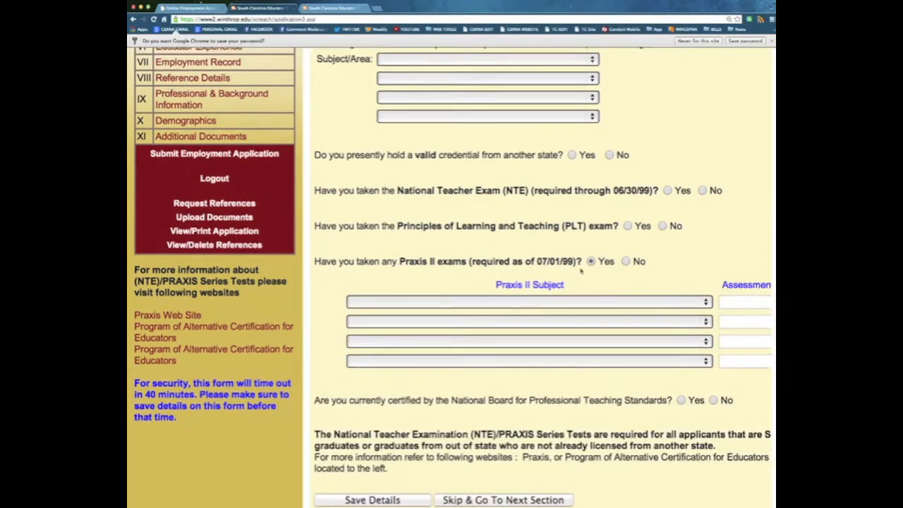
scroll(582, 270, right, 2)
click(554, 292)
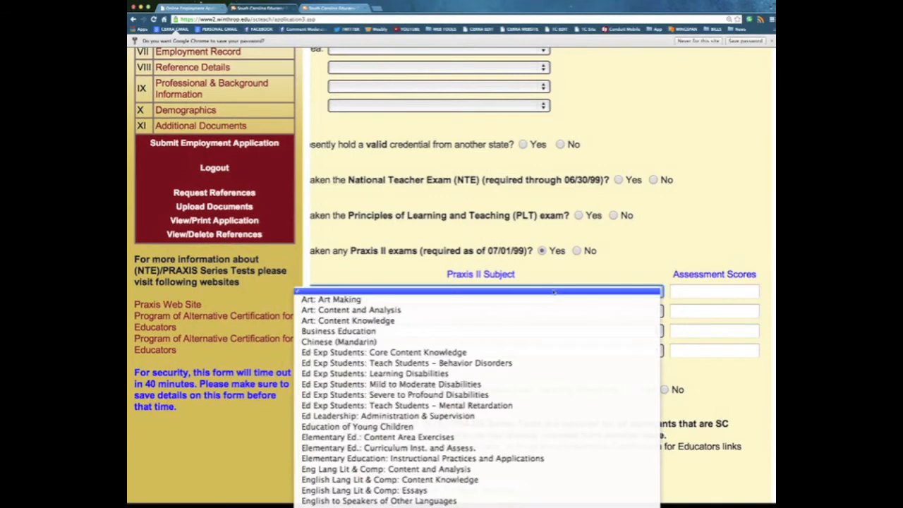
click(655, 300)
click(705, 292)
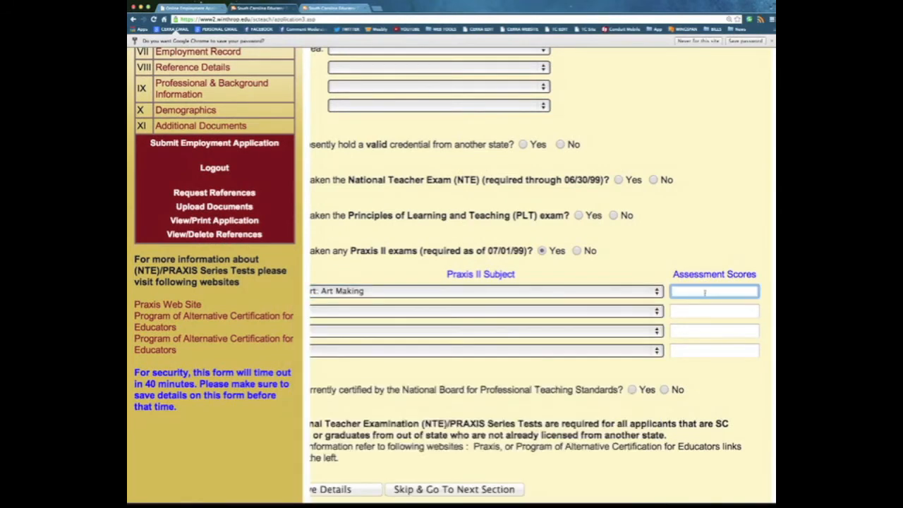
scroll(599, 292, left, 2)
click(593, 292)
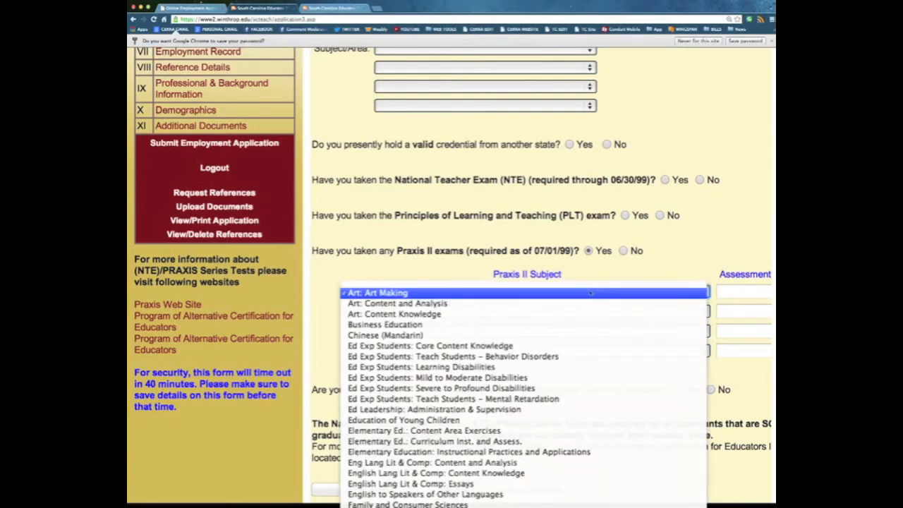
click(590, 292)
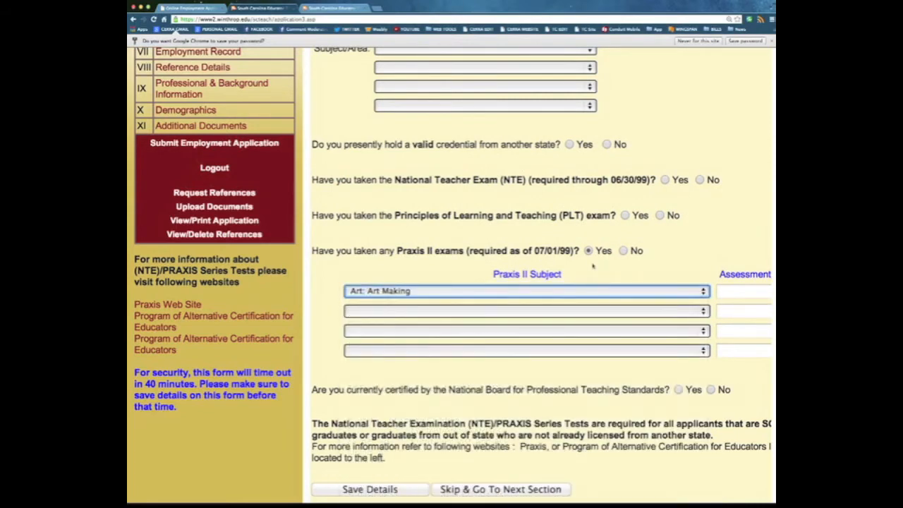
Review the Praxis II assessment score fields and the National Board certification question, then skip to the Education Information section
scroll(511, 293, right, 2)
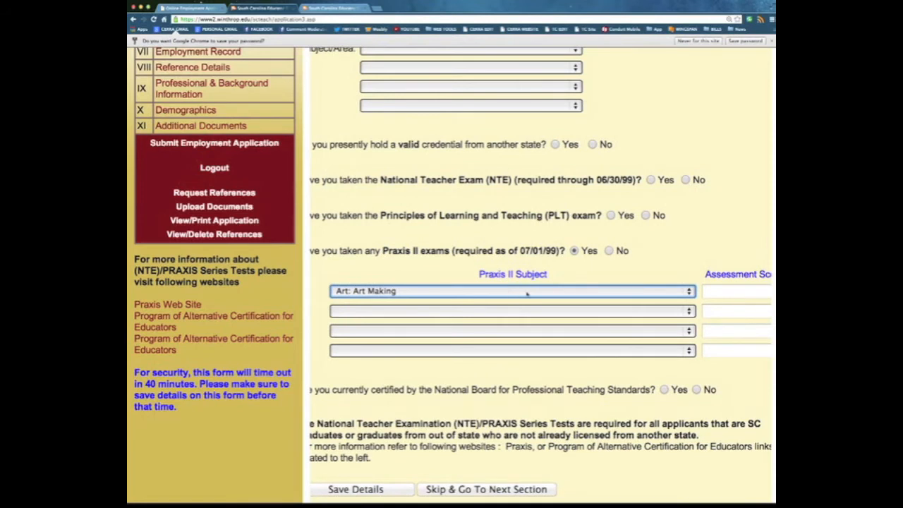
scroll(527, 293, right, 4)
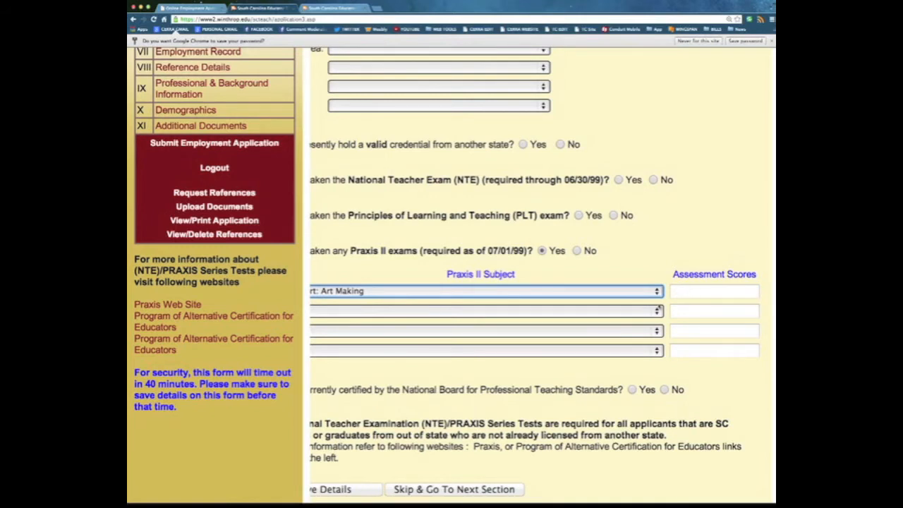
scroll(712, 291, left, 3)
scroll(713, 290, down, 2)
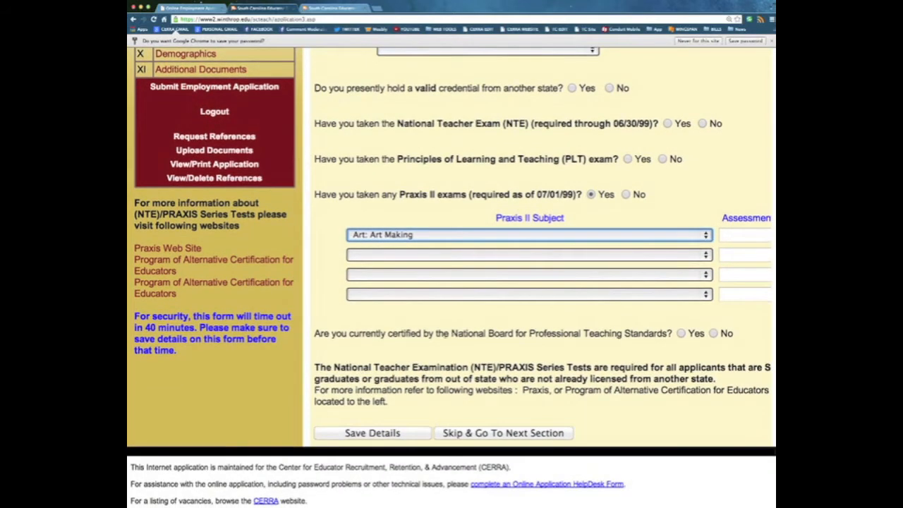
drag(341, 333, 529, 333)
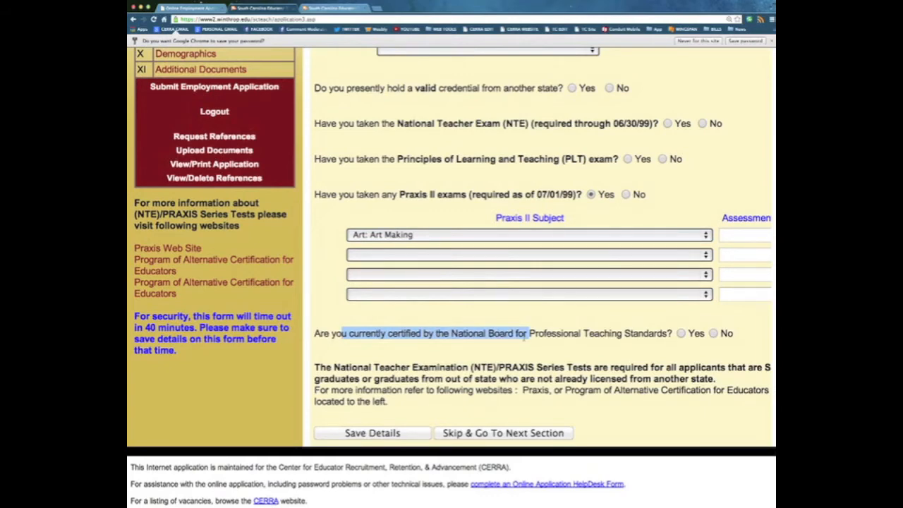
scroll(526, 335, right, 1)
click(496, 433)
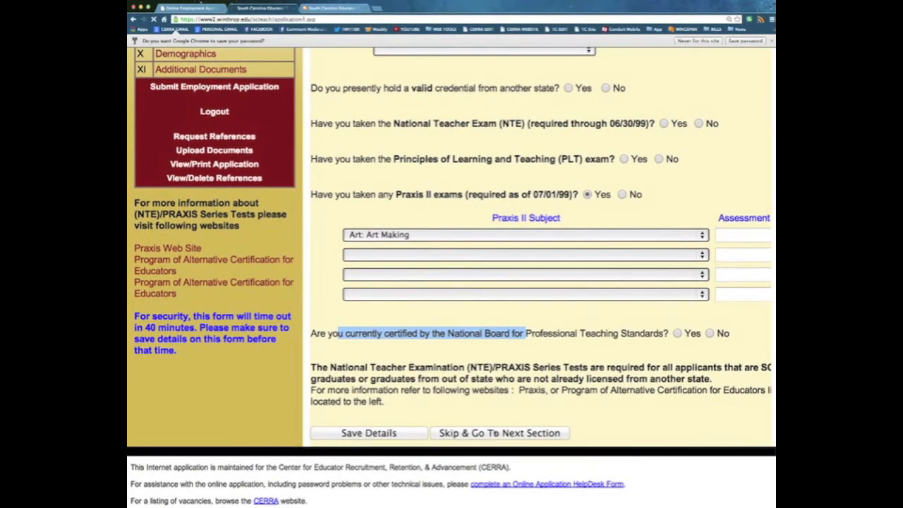
Review the college entry table and the Teacher Cadet and Teaching Fellows questions, then skip to the Student Teaching section
scroll(476, 359, right, 1)
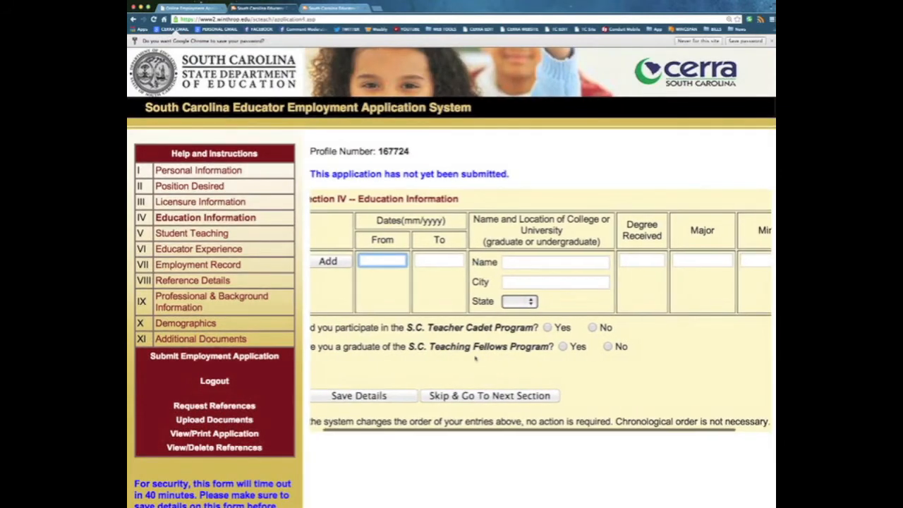
scroll(476, 359, left, 2)
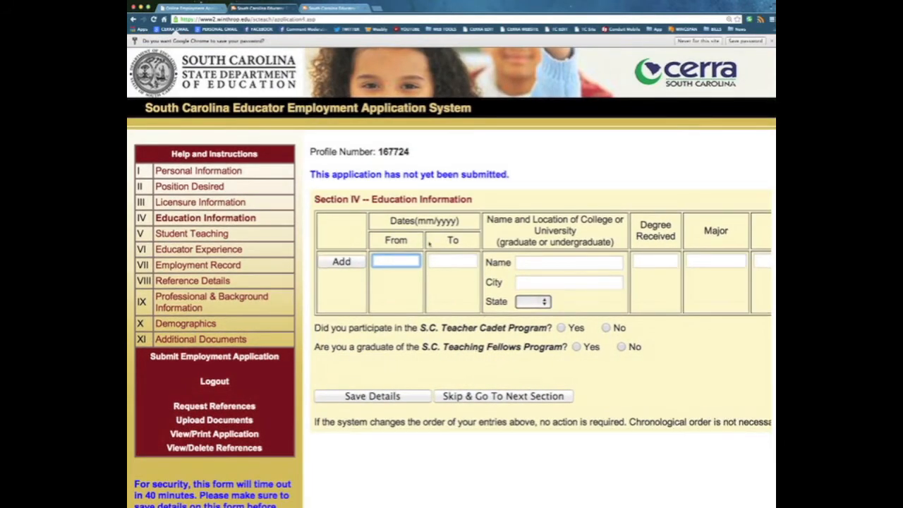
scroll(555, 260, right, 2)
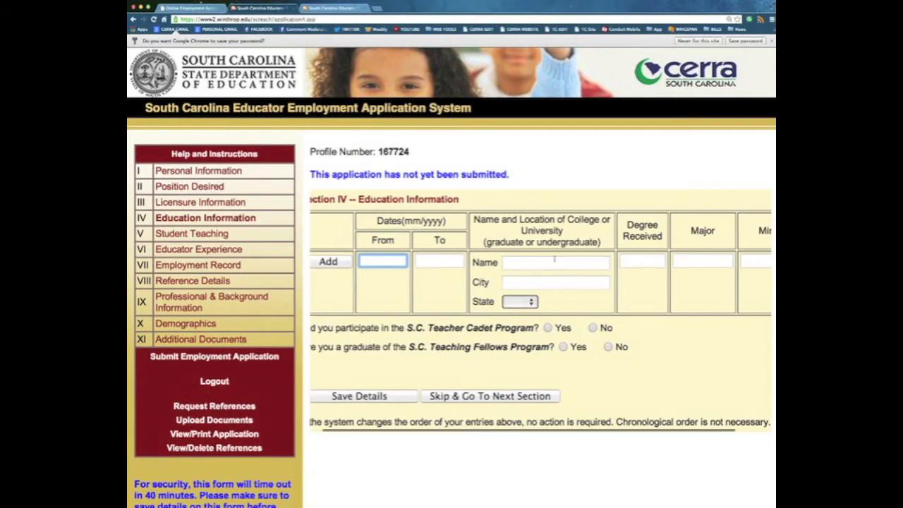
scroll(555, 259, right, 3)
scroll(553, 259, left, 4)
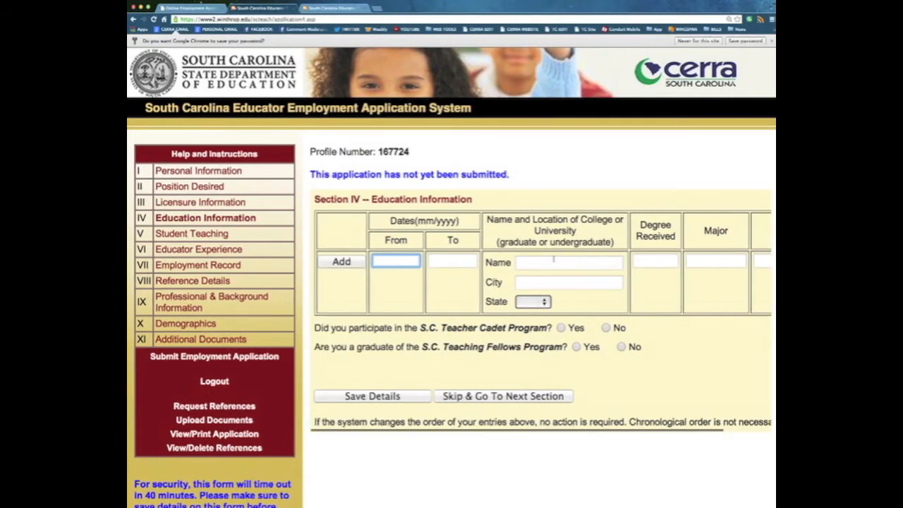
scroll(554, 260, down, 3)
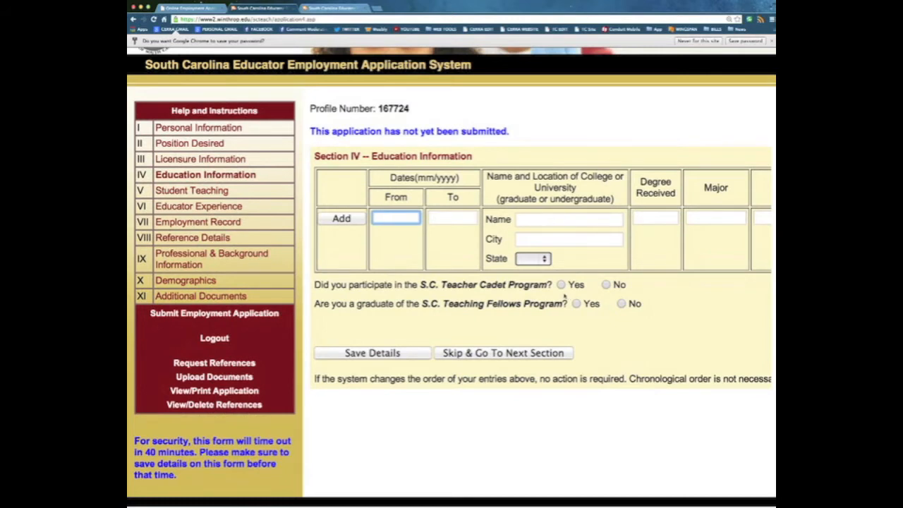
click(505, 355)
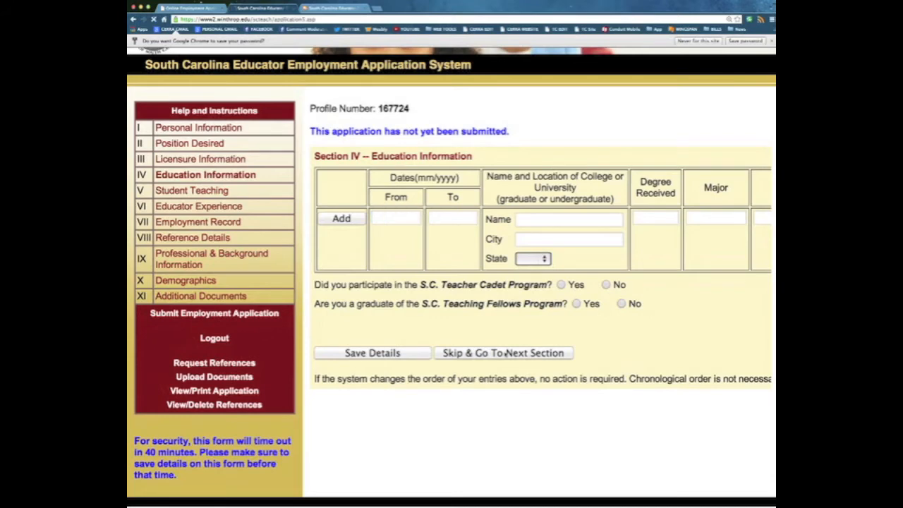
Review the student teaching dates, supervising teacher and school information fields, and skip to the Educator Experience section
scroll(479, 340, down, 1)
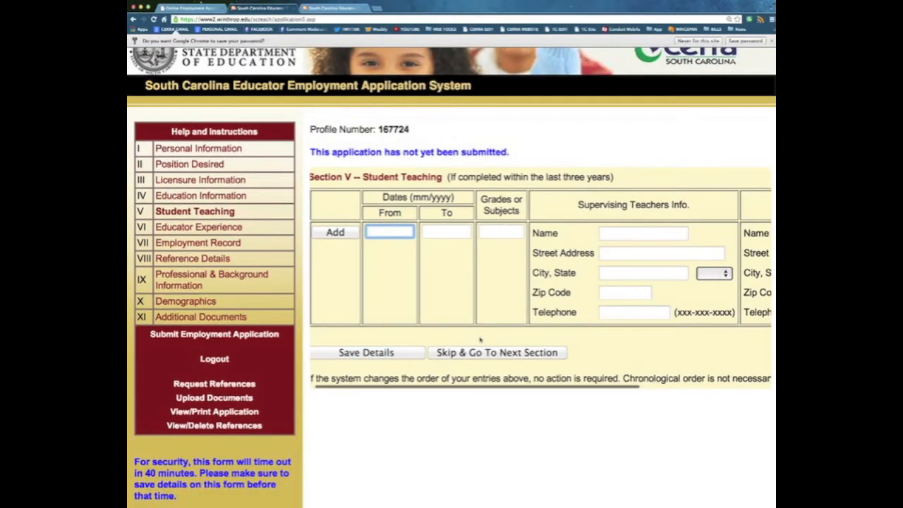
scroll(480, 340, right, 1)
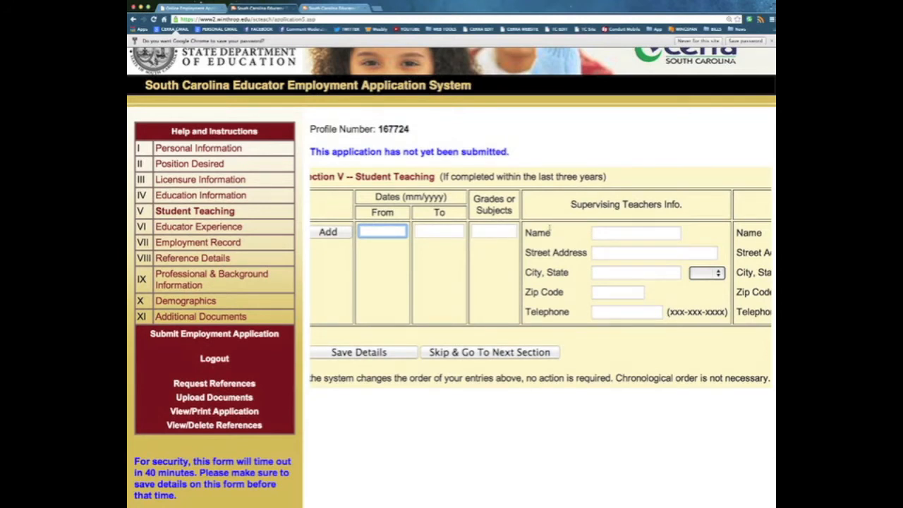
scroll(494, 232, right, 5)
scroll(549, 227, left, 5)
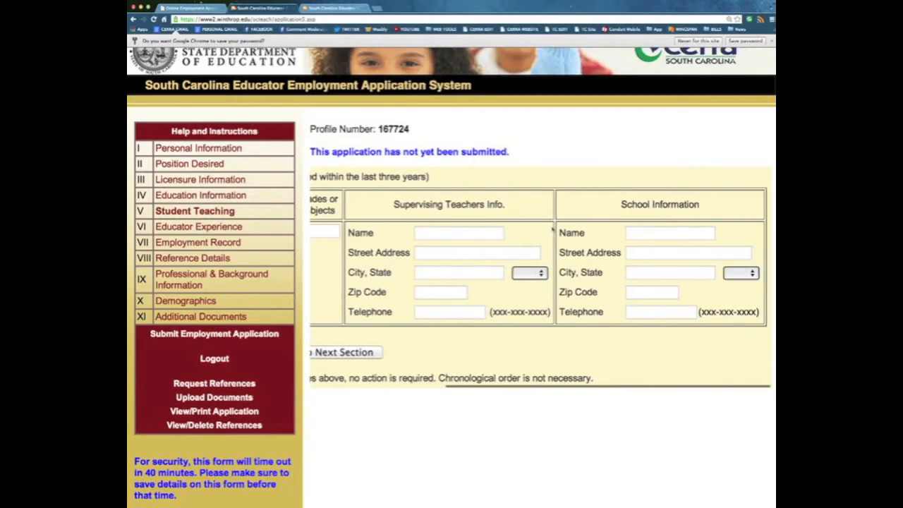
click(477, 352)
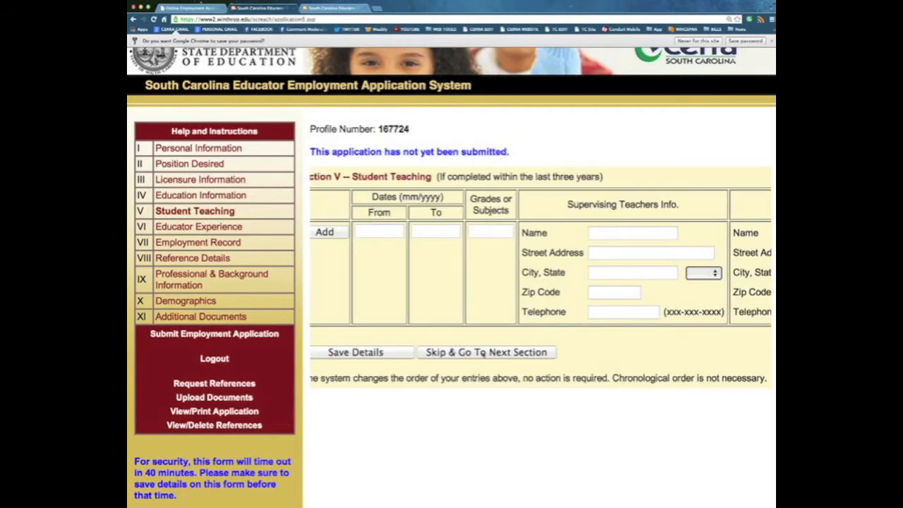
Review the educator employment table's dates, grades or subjects, position, school details and reason for leaving fields
scroll(449, 315, down, 2)
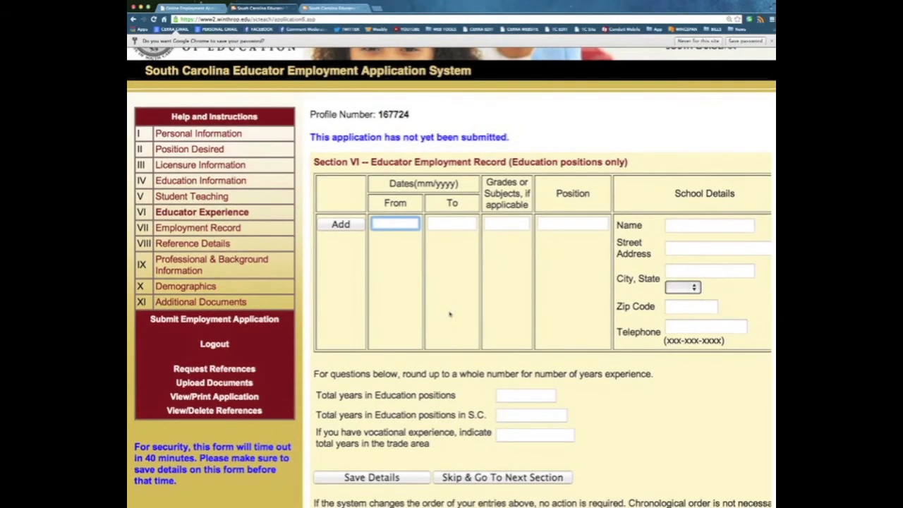
scroll(449, 315, right, 1)
scroll(449, 312, right, 2)
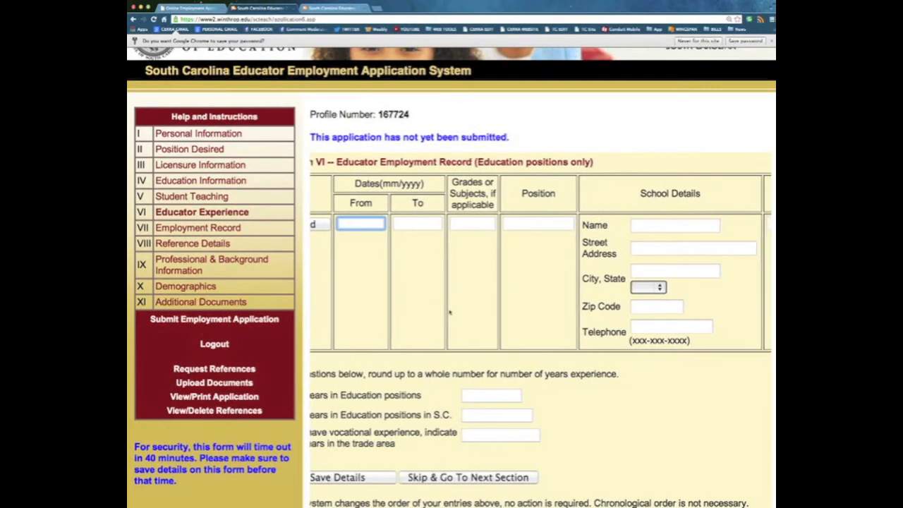
scroll(449, 312, left, 3)
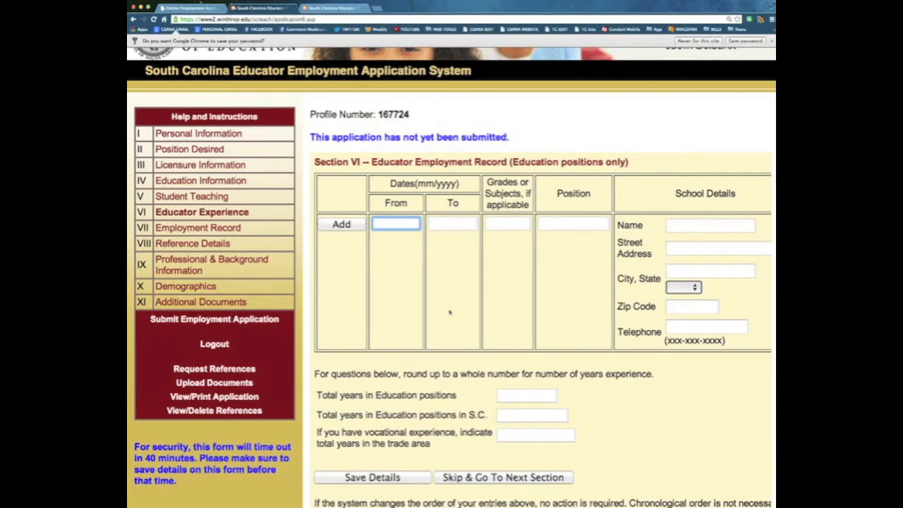
scroll(445, 311, right, 3)
scroll(445, 311, right, 5)
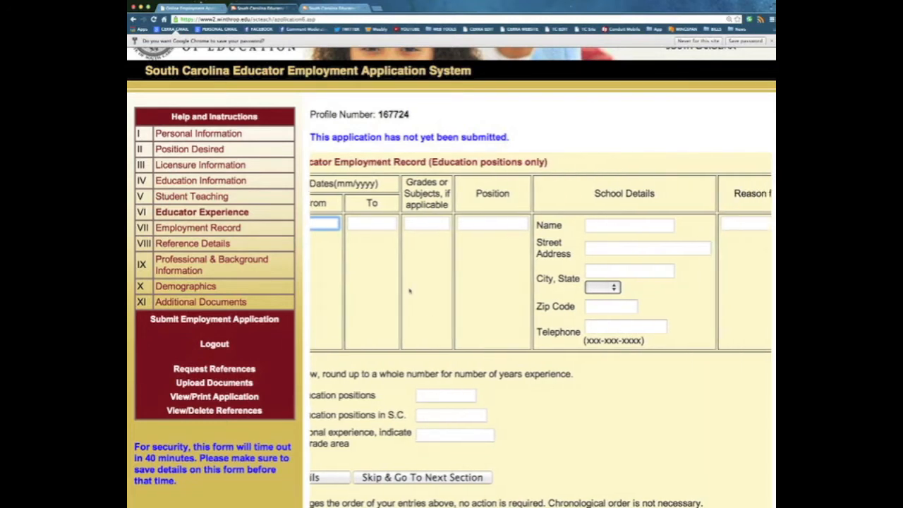
scroll(413, 291, left, 5)
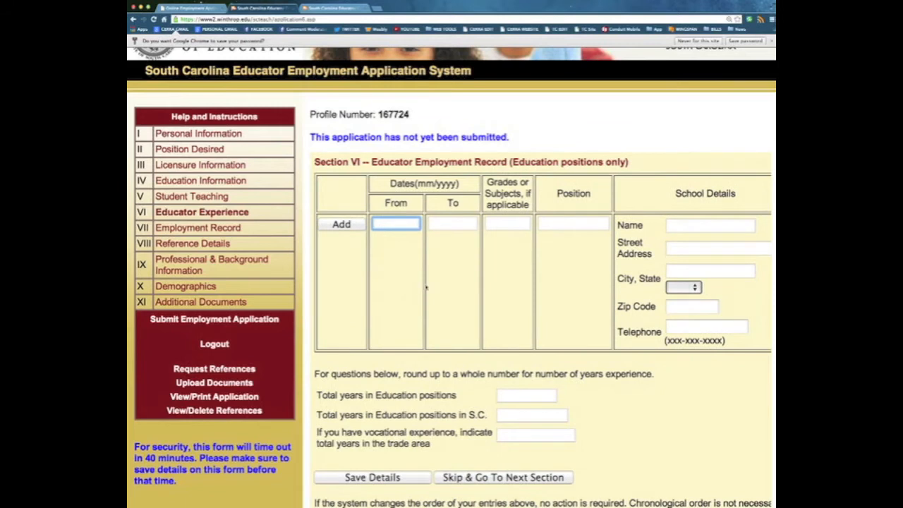
scroll(530, 288, right, 5)
scroll(534, 288, right, 2)
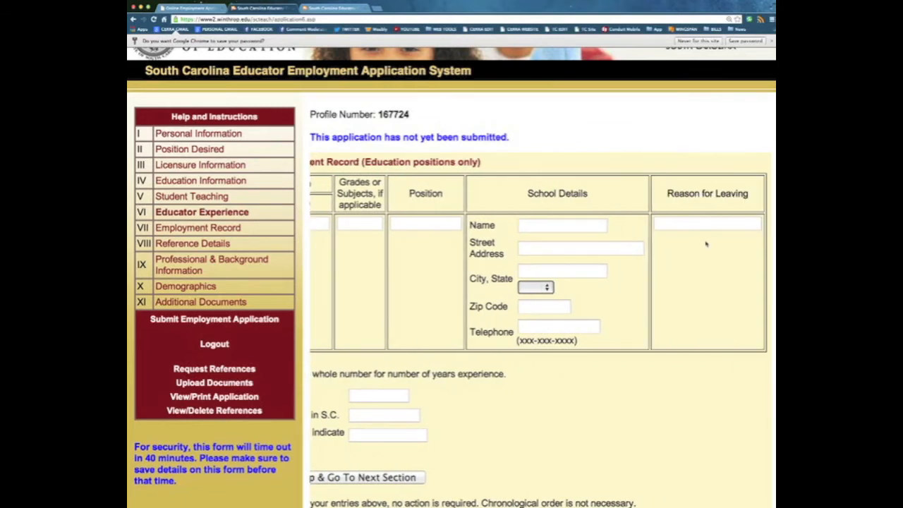
click(676, 225)
Review the total years of education and vocational experience questions, then skip to the Employment Record section
scroll(611, 236, left, 4)
scroll(543, 315, down, 2)
scroll(547, 319, down, 1)
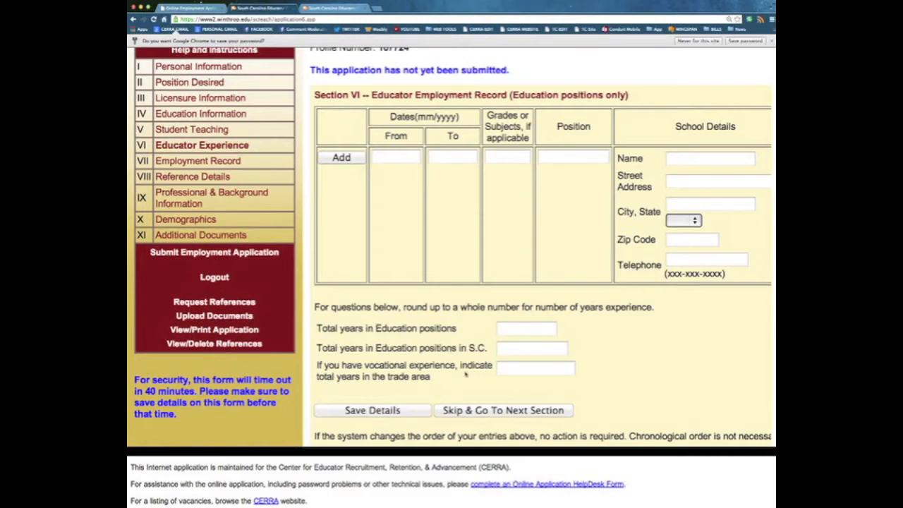
click(488, 413)
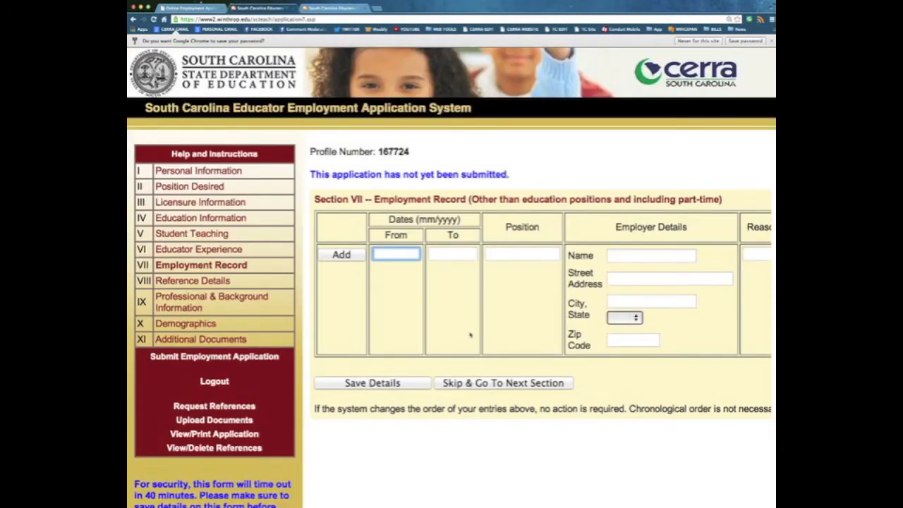
Review the non-education employment dates, position and employer fields, then skip to the Reference Details section
scroll(469, 333, right, 1)
scroll(470, 333, right, 1)
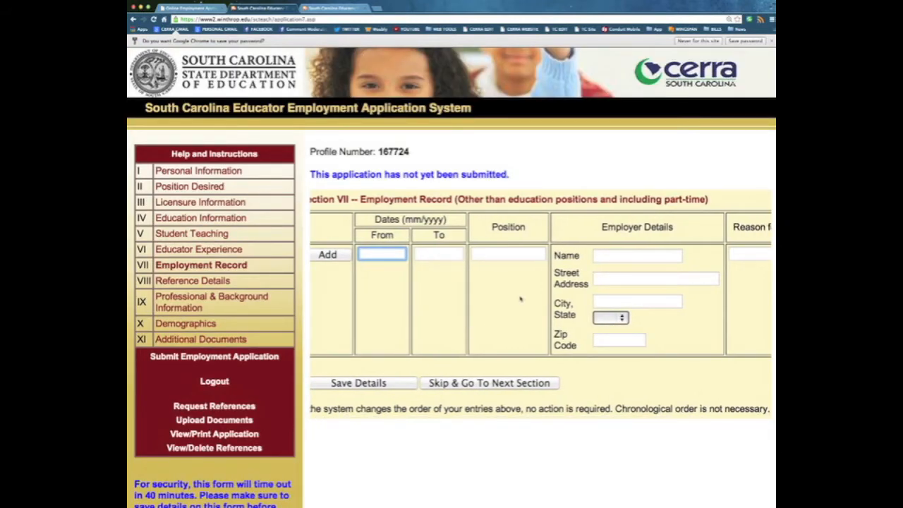
scroll(515, 299, left, 1)
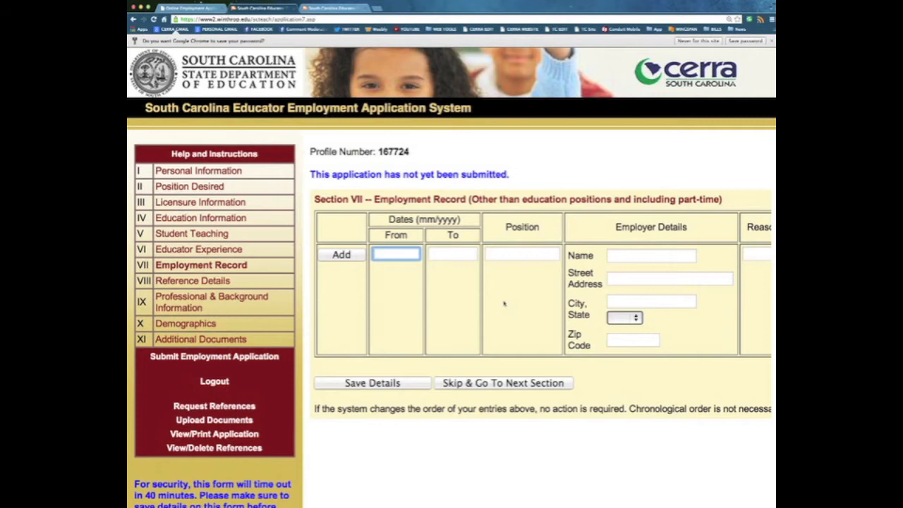
scroll(504, 303, right, 1)
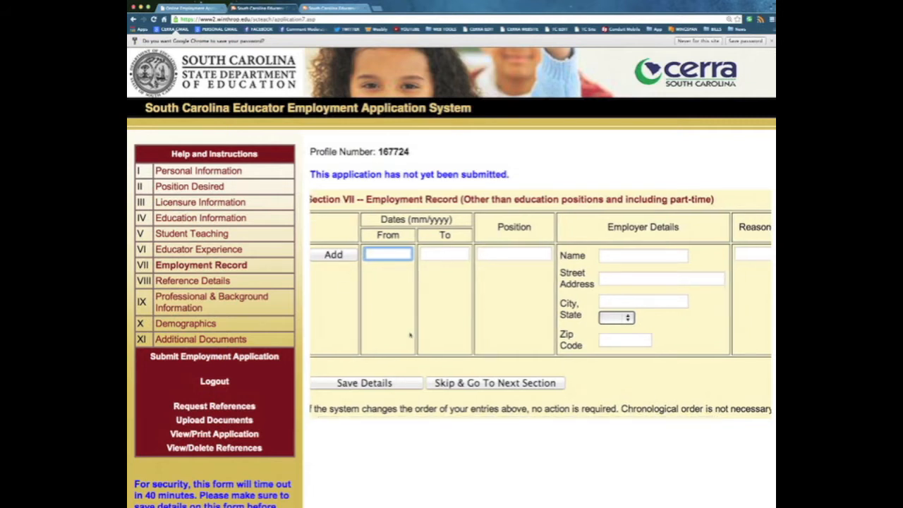
drag(366, 198, 389, 199)
scroll(389, 199, down, 1)
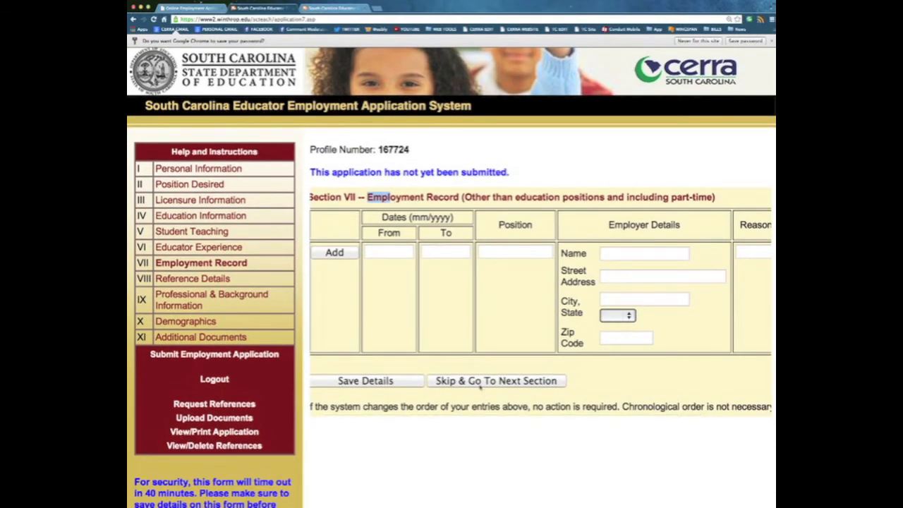
click(478, 381)
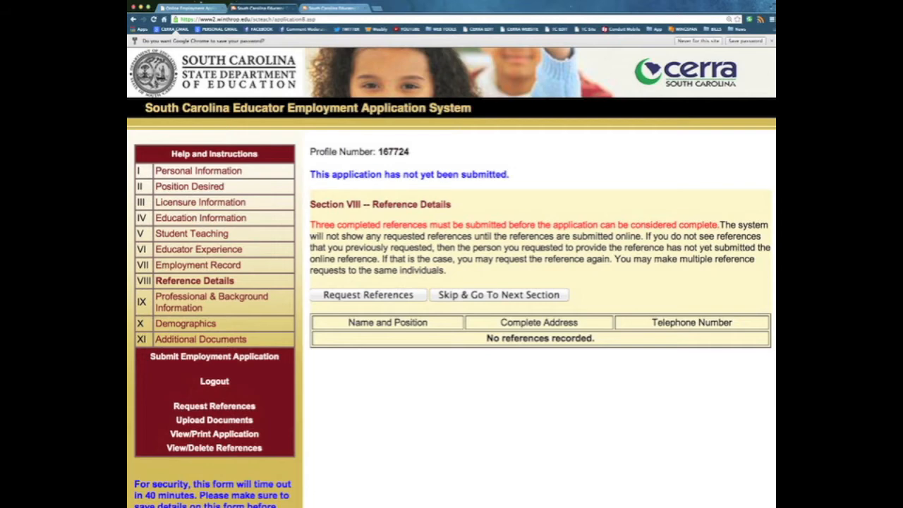
Open the reference request form and review its email address, position desired and right-to-view waiver fields
click(367, 295)
scroll(453, 266, down, 2)
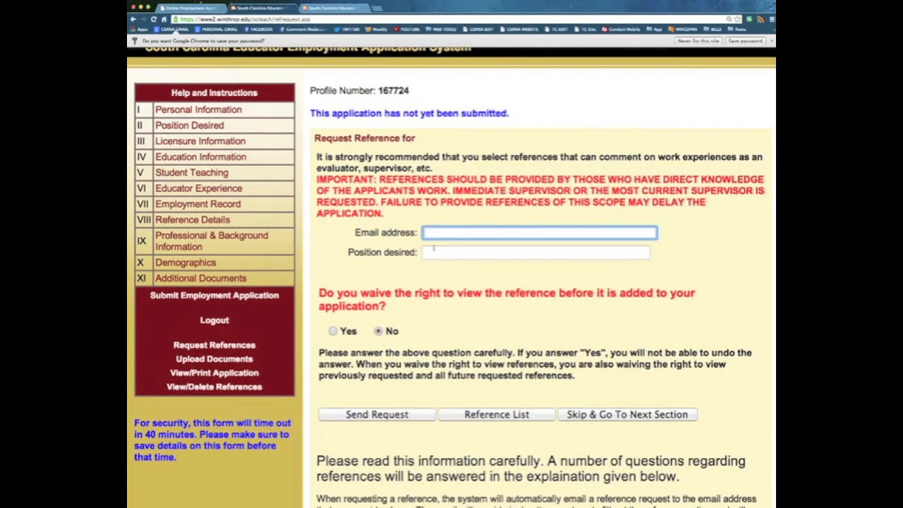
click(436, 256)
scroll(437, 259, down, 1)
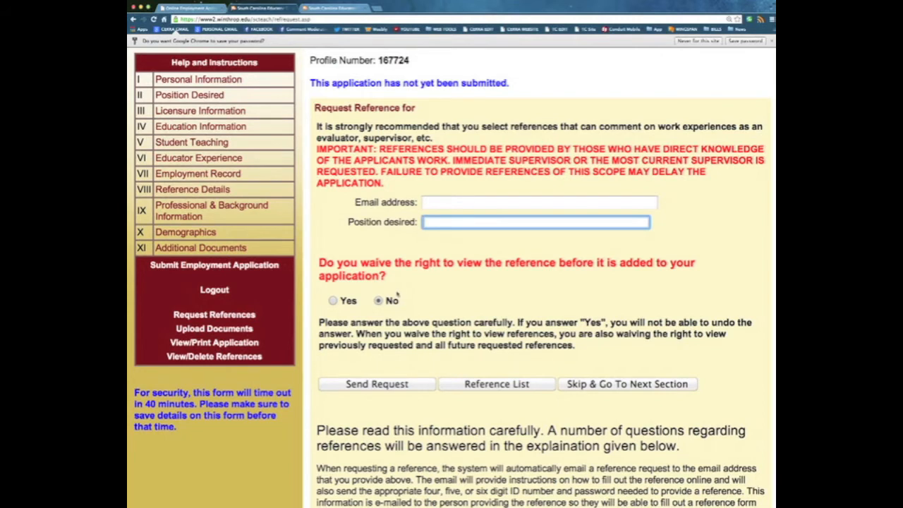
scroll(399, 289, down, 1)
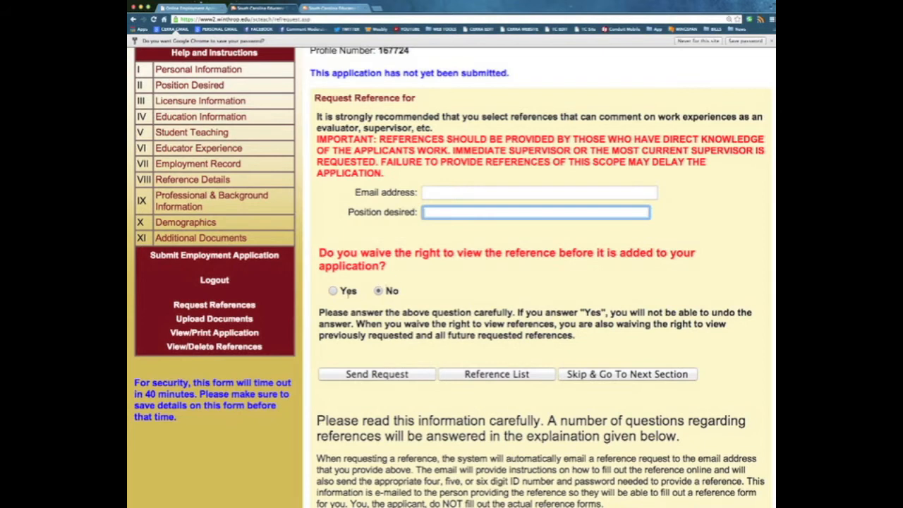
Try answering Yes to waiving the right to view the reference, dismiss the notice, and set the answer back to No
click(333, 290)
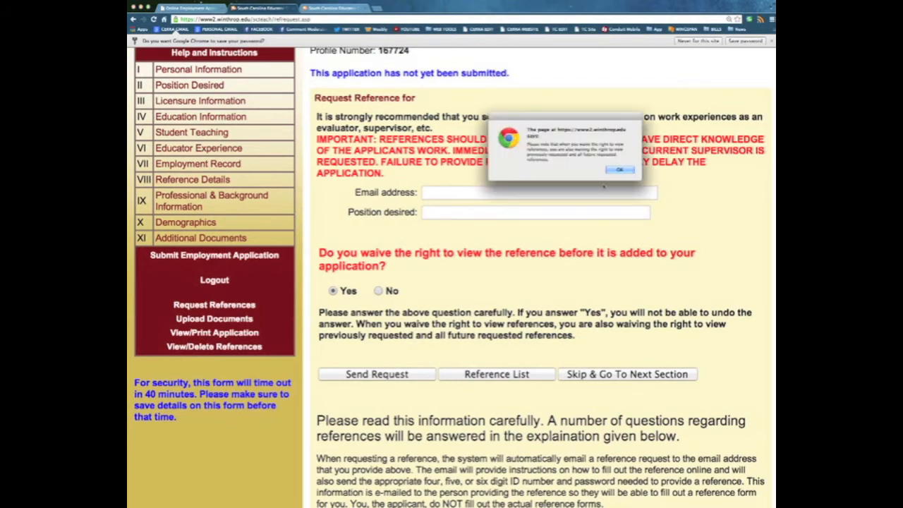
click(618, 170)
click(378, 291)
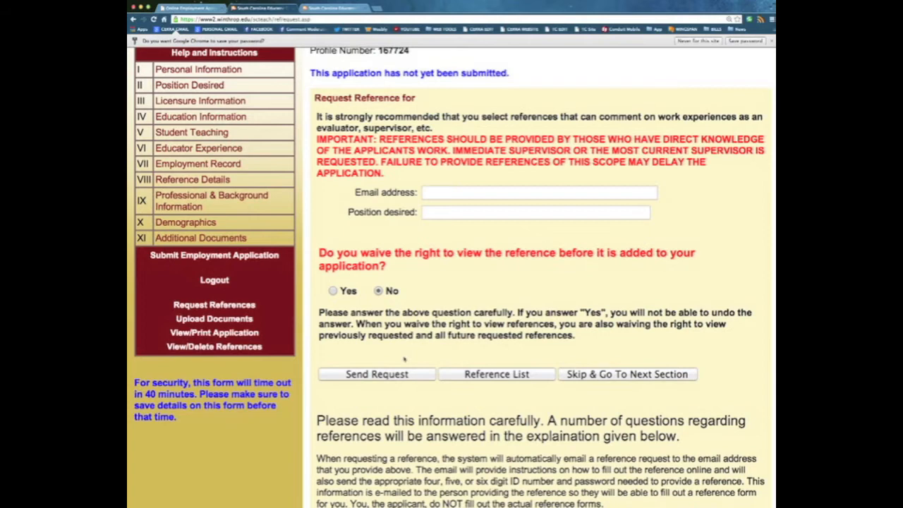
Review the reference request guidance and the reference viewing and deletion option, then skip to the Professional and Background Information section
scroll(447, 305, up, 1)
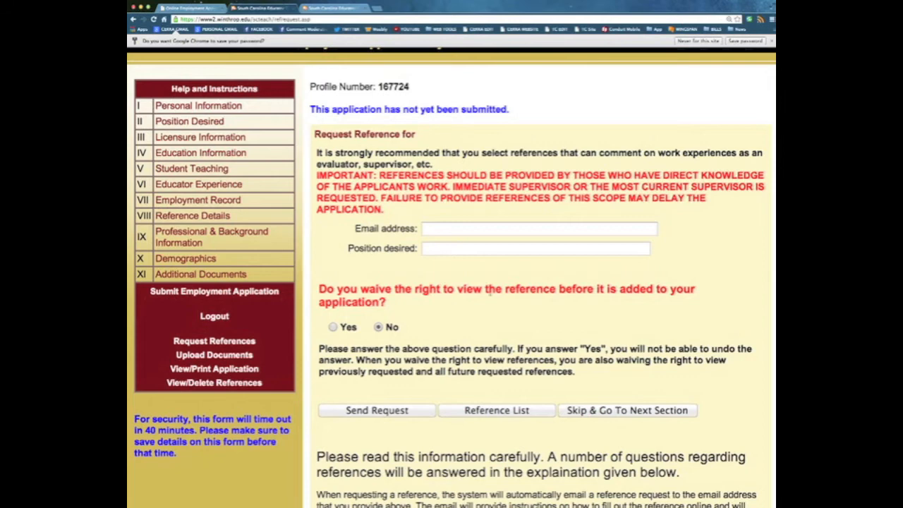
scroll(449, 296, down, 2)
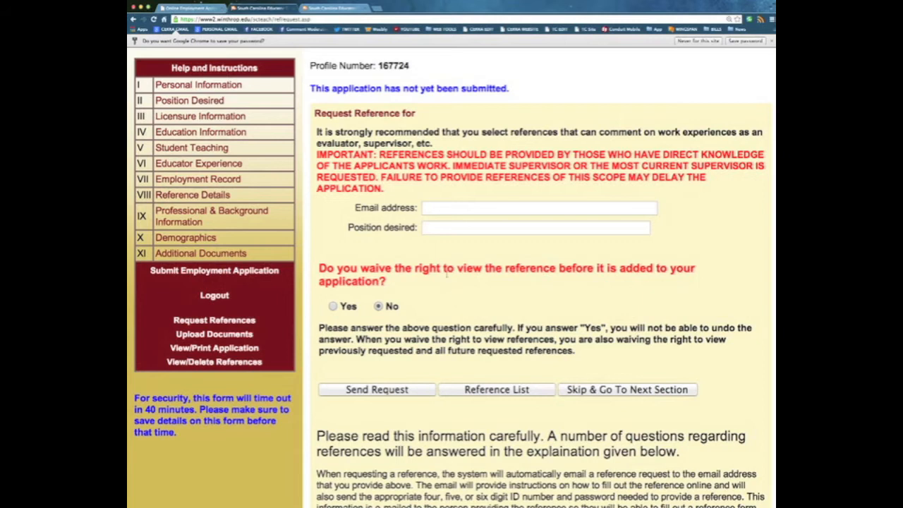
scroll(451, 260, down, 2)
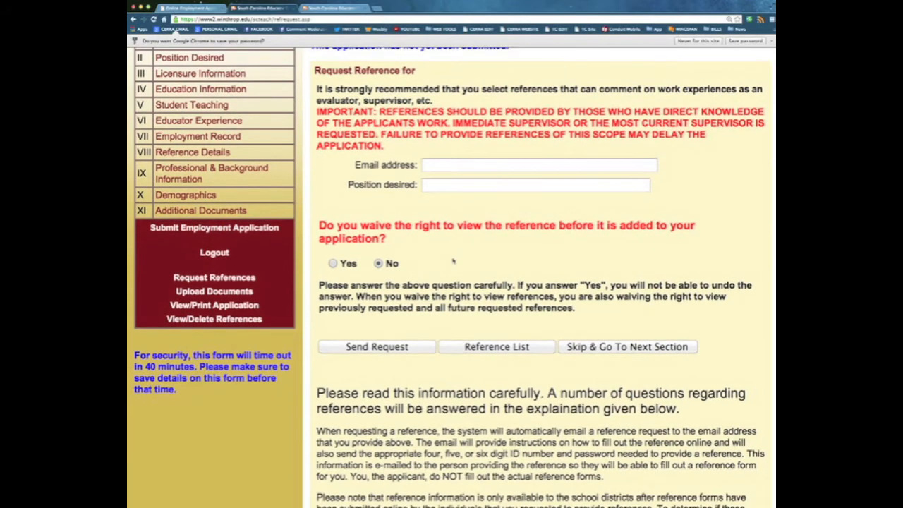
scroll(453, 261, down, 1)
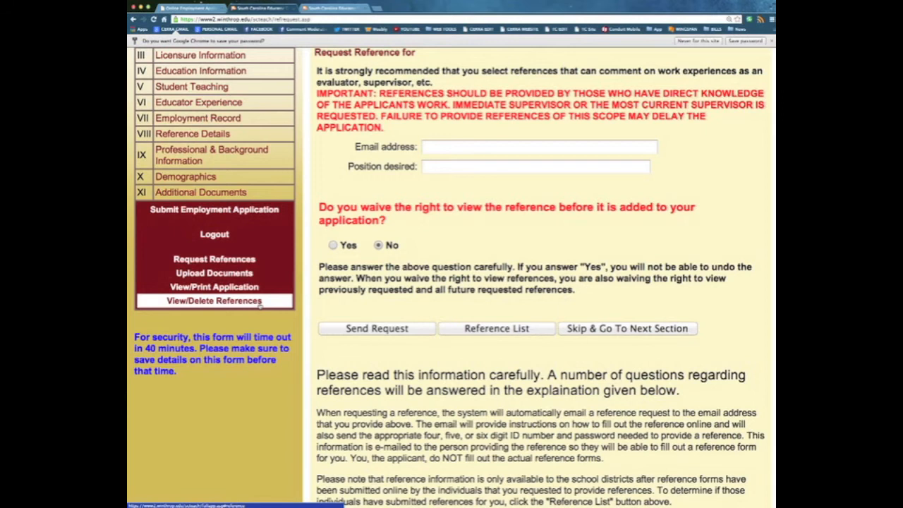
scroll(260, 302, up, 2)
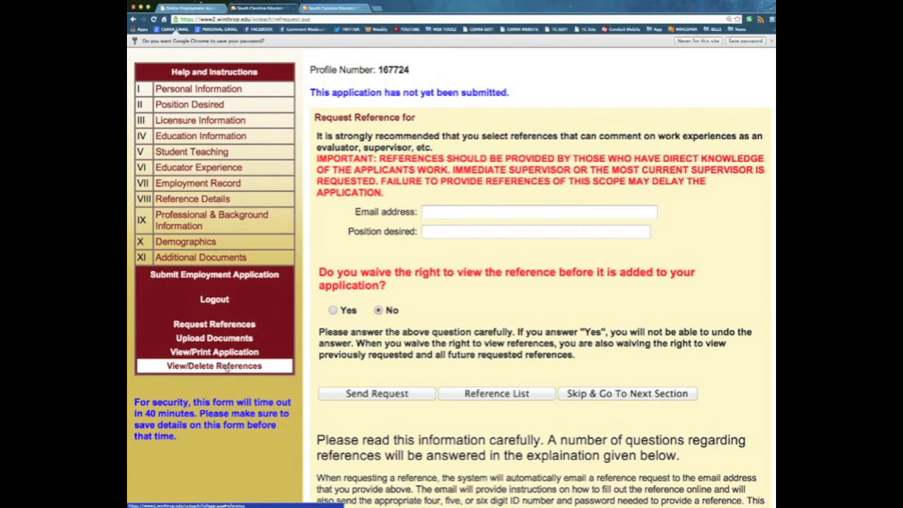
scroll(227, 370, down, 1)
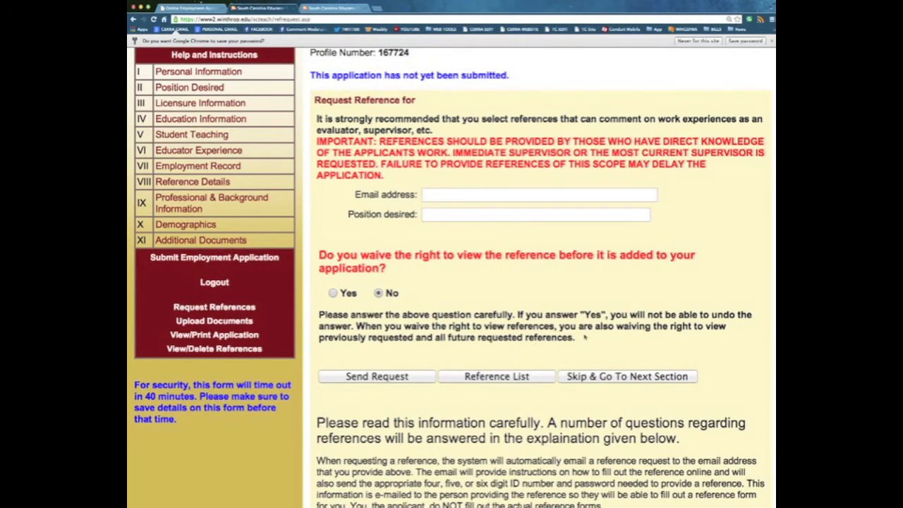
scroll(599, 317, down, 3)
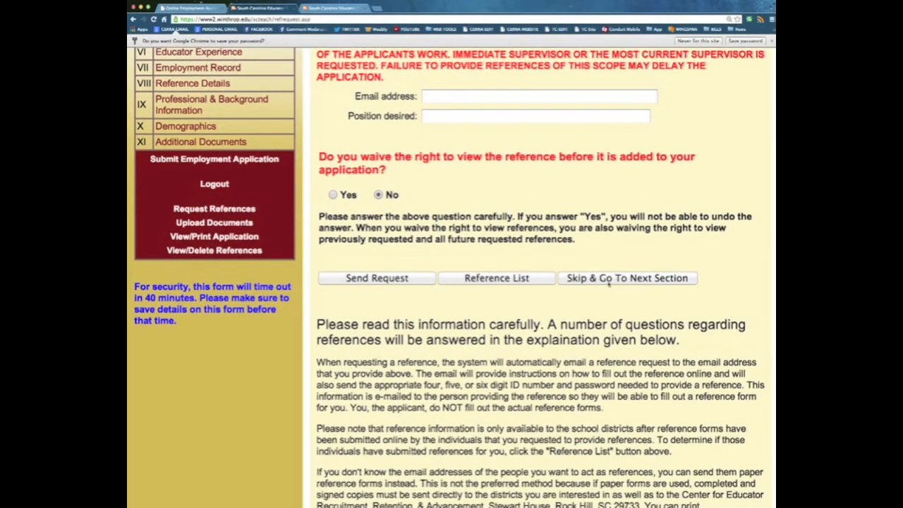
click(608, 280)
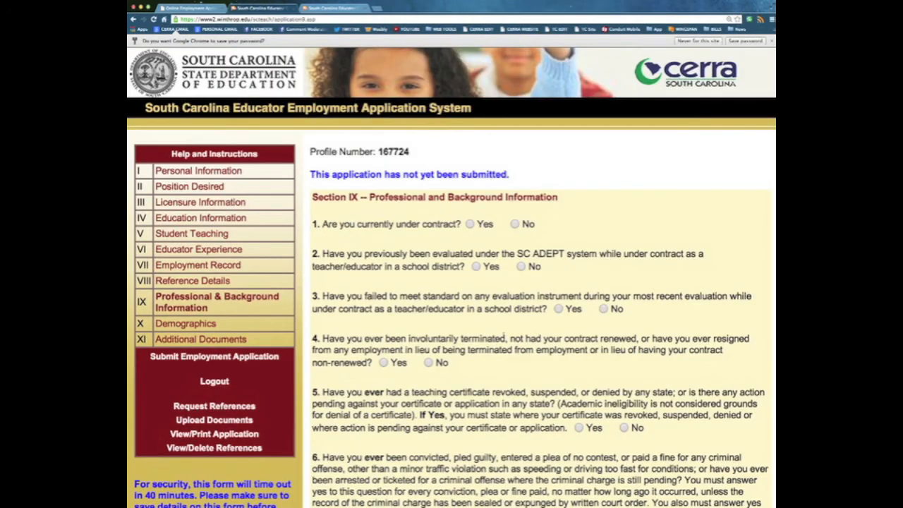
Review the six contract, evaluation, certificate and criminal history questions and the background check statement, then skip to the Demographics section
scroll(503, 334, down, 2)
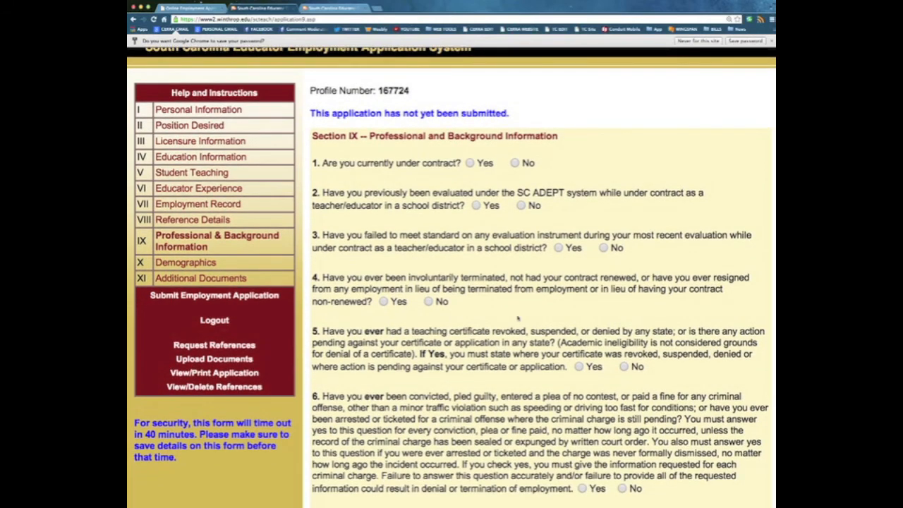
scroll(540, 267, down, 1)
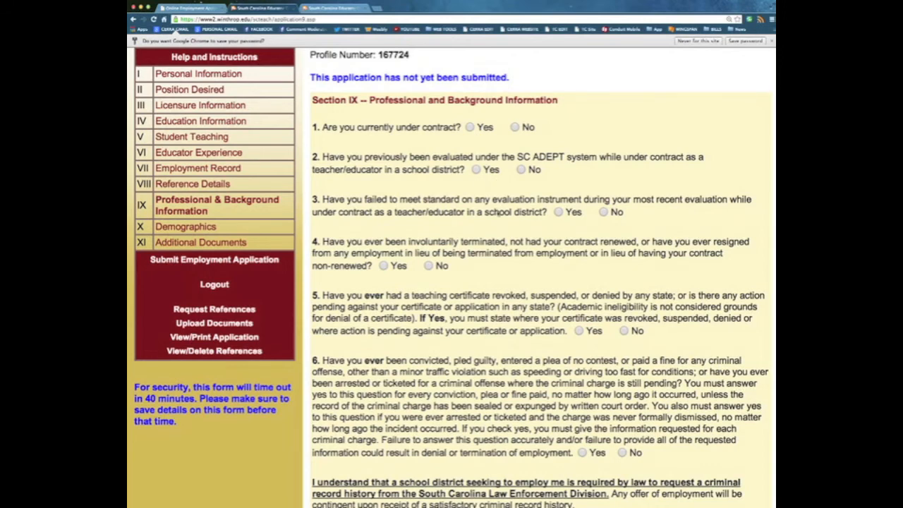
scroll(499, 213, down, 1)
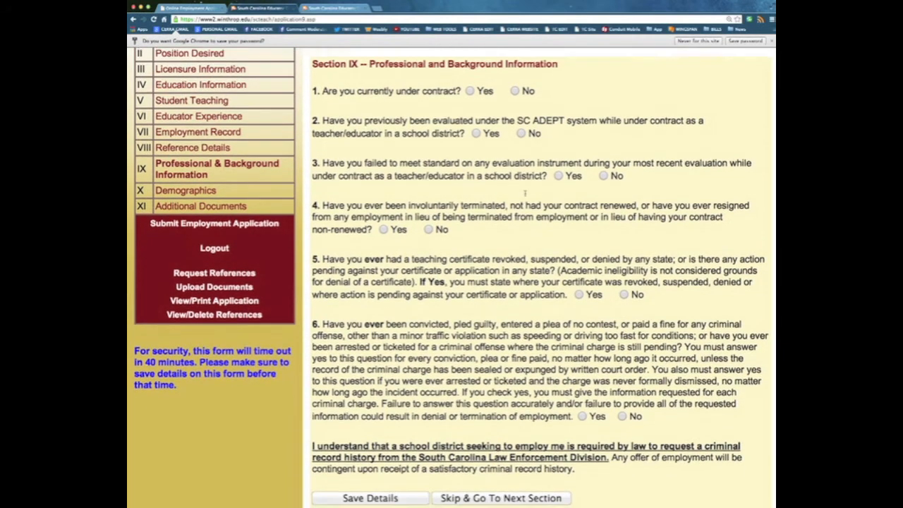
scroll(525, 193, down, 1)
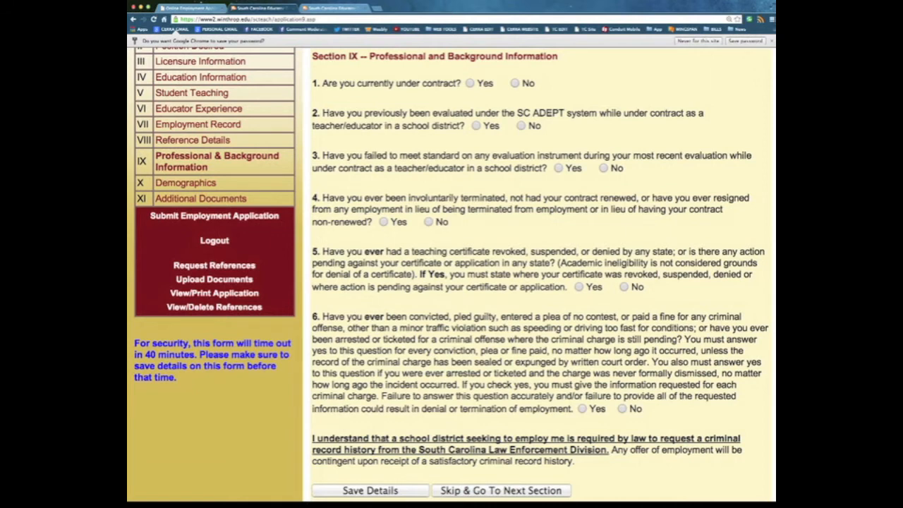
scroll(452, 275, down, 1)
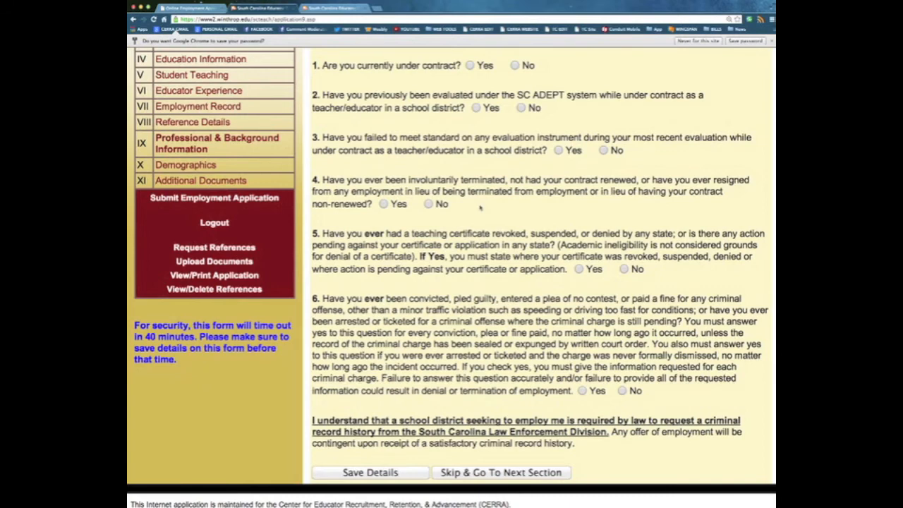
scroll(478, 212, down, 2)
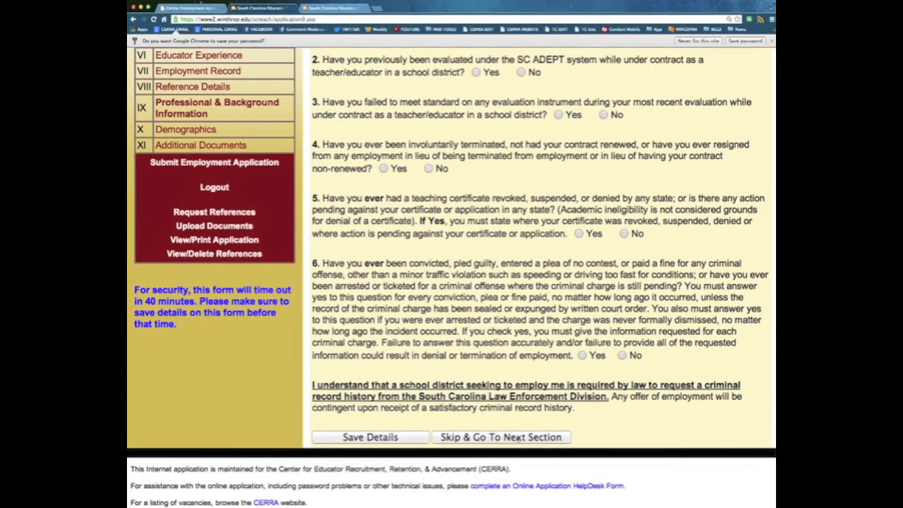
click(518, 438)
Review the date of birth, gender, citizenship and ethnic origin fields in the Demographics section, then skip to the next section
scroll(570, 354, down, 3)
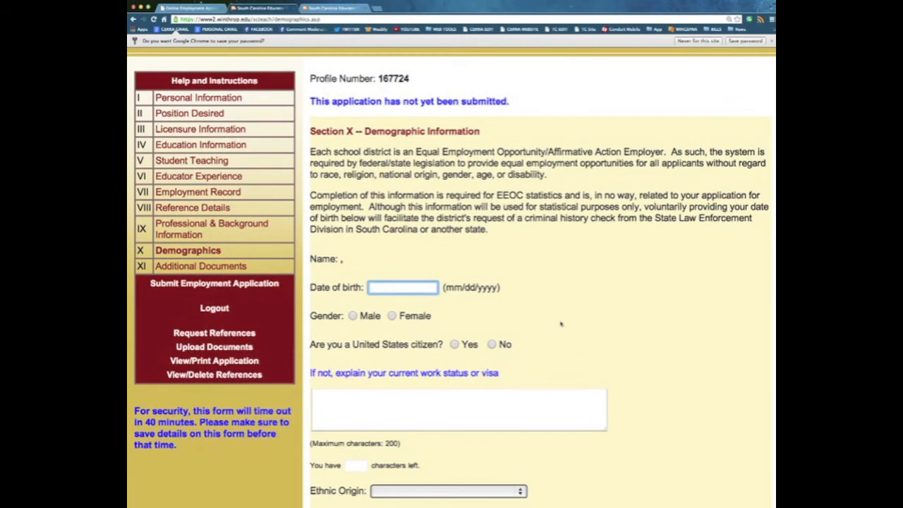
scroll(565, 321, down, 3)
scroll(563, 323, down, 3)
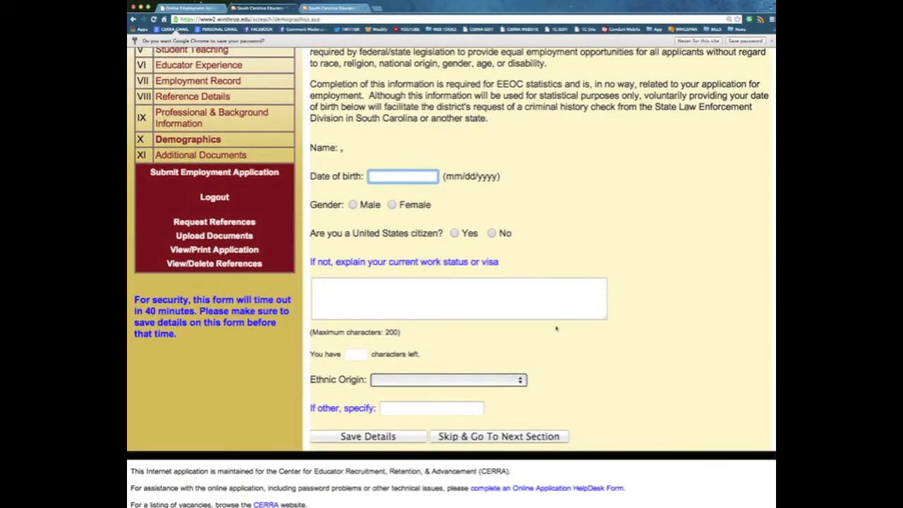
scroll(557, 329, down, 1)
click(497, 434)
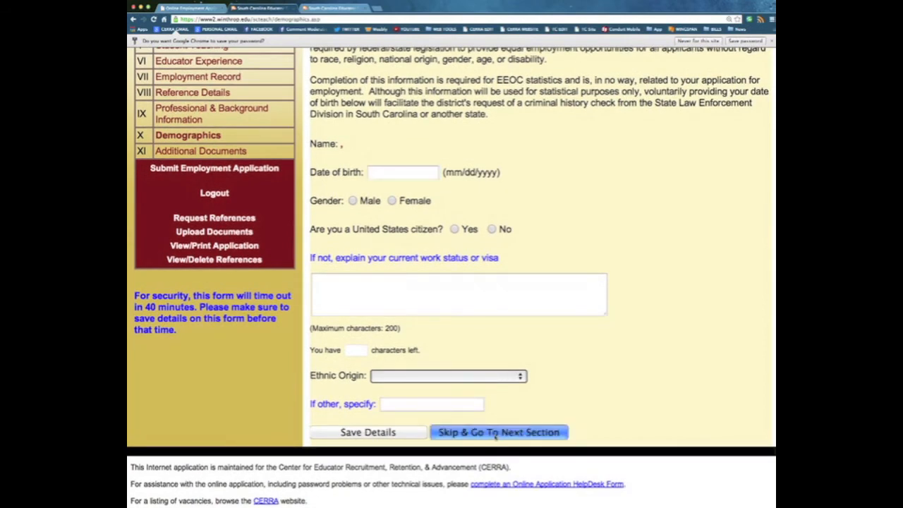
Review the document requirements in the Additional Documents section, briefly highlighting the Transcripts entry
scroll(522, 322, down, 2)
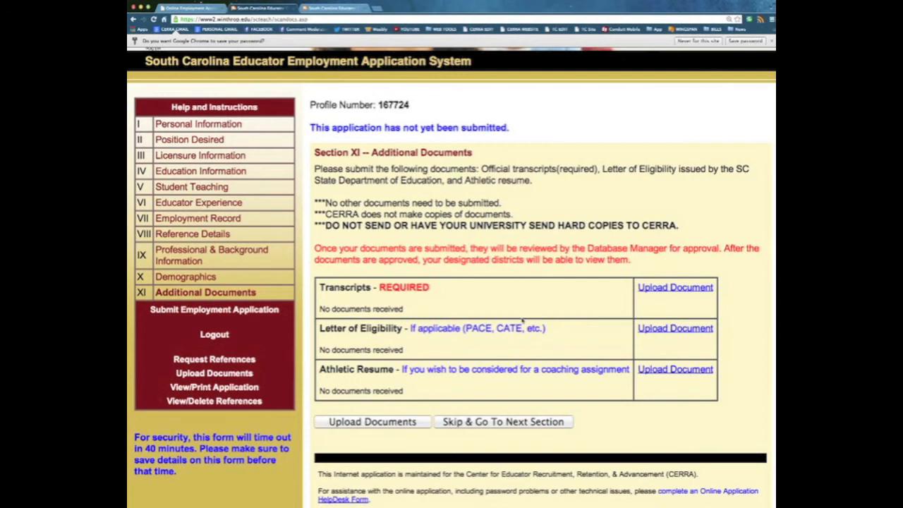
scroll(530, 343, down, 1)
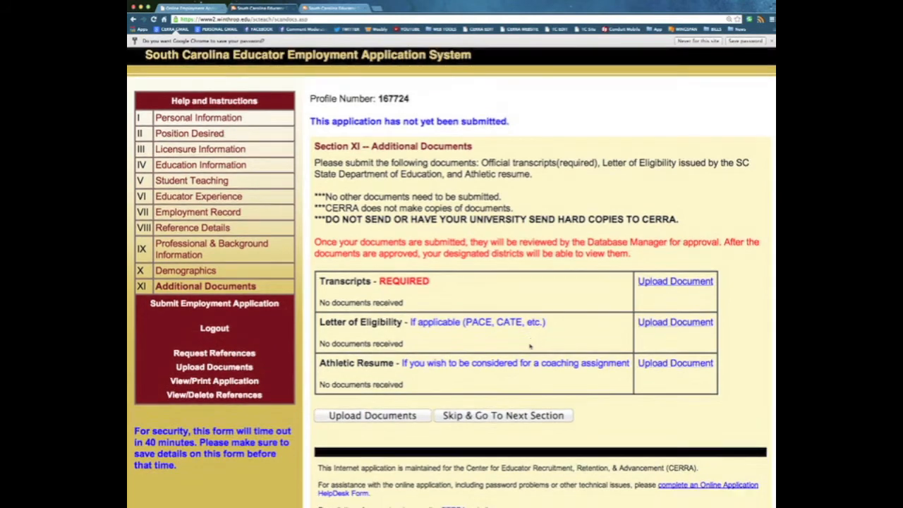
drag(319, 274, 432, 276)
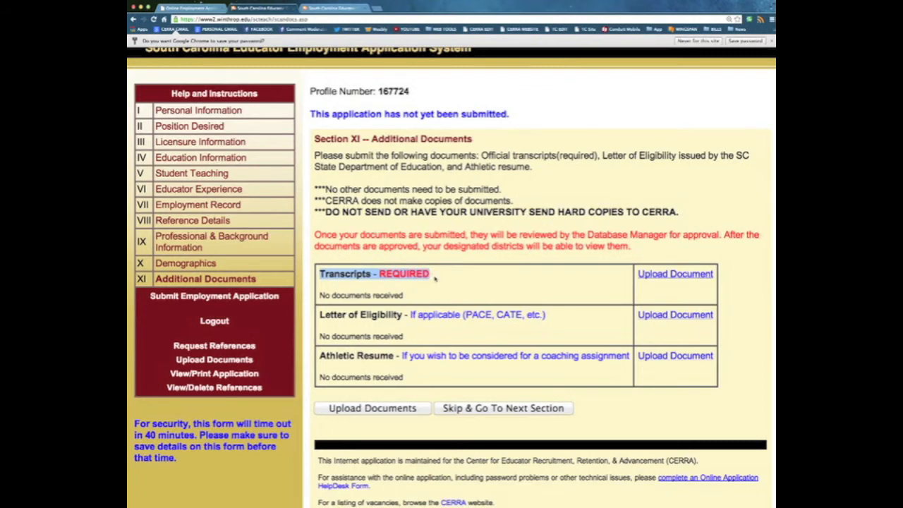
click(436, 279)
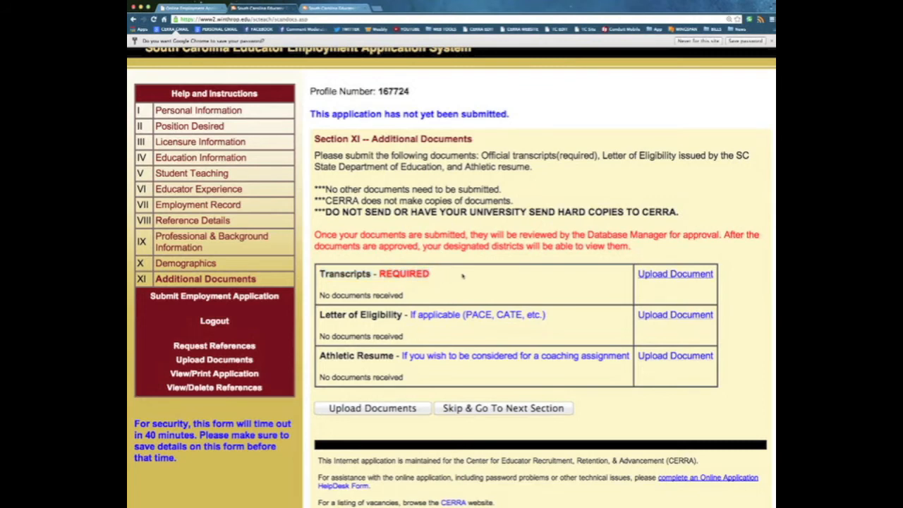
Open the transcript upload page, review its file rules, document types and file selection option, and return to the Additional Documents section
click(664, 275)
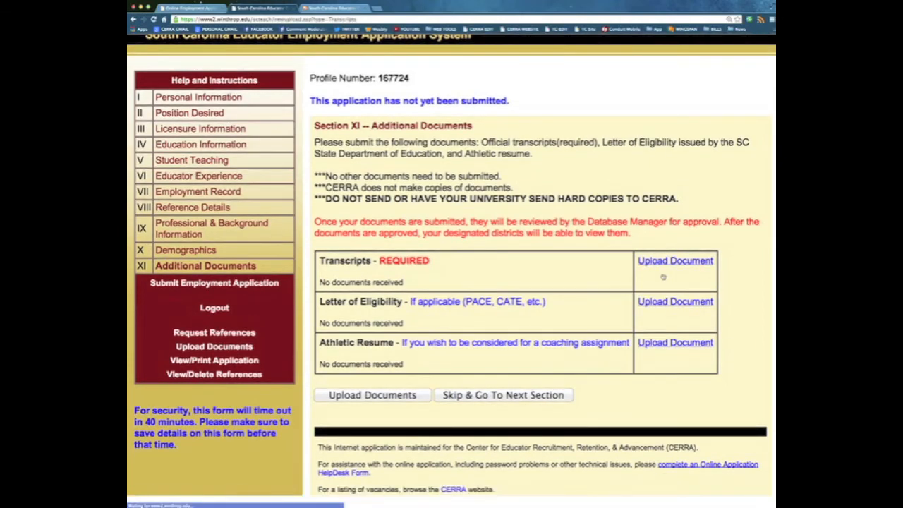
scroll(490, 363, down, 2)
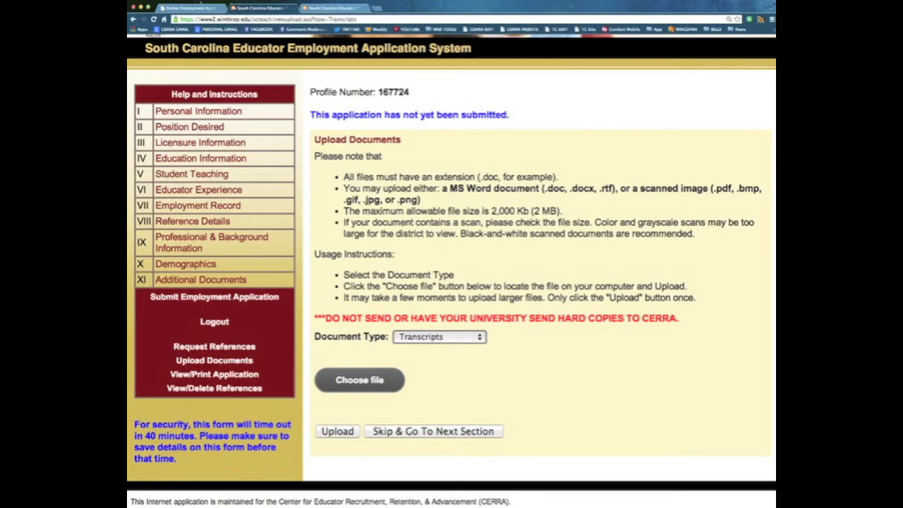
scroll(465, 251, down, 1)
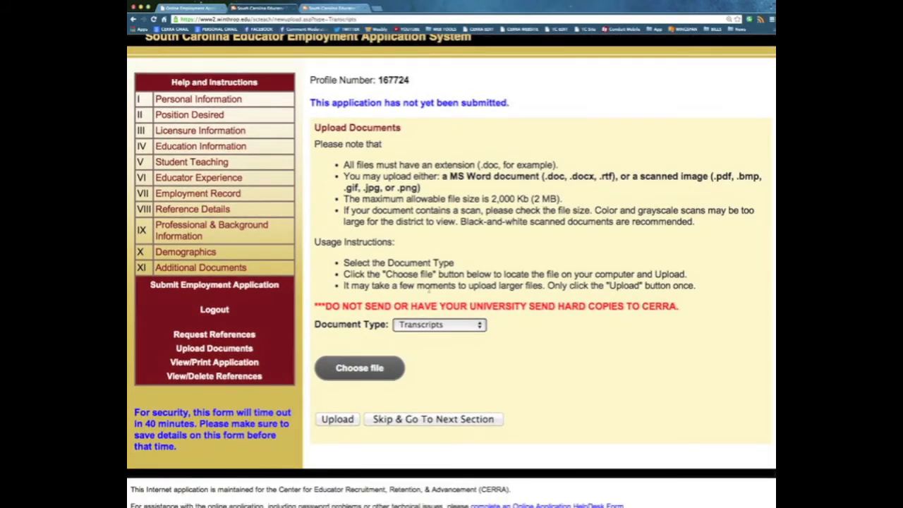
click(420, 326)
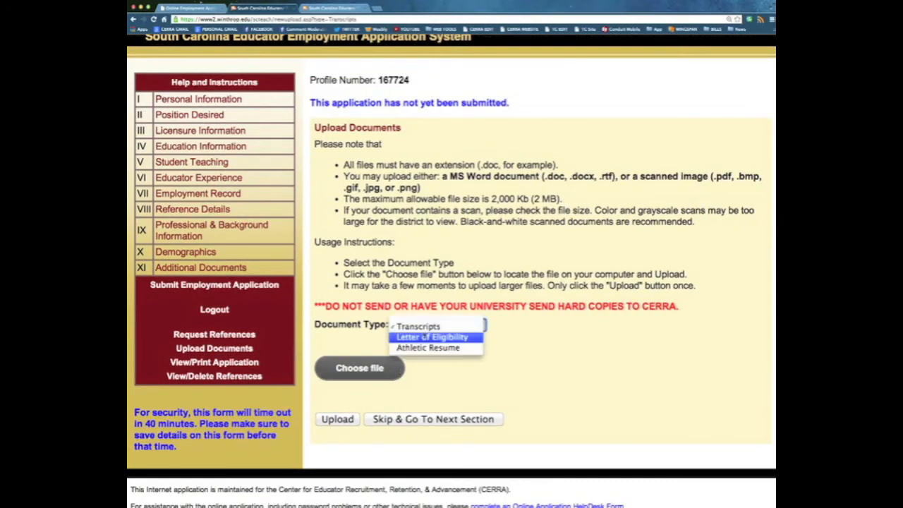
click(419, 326)
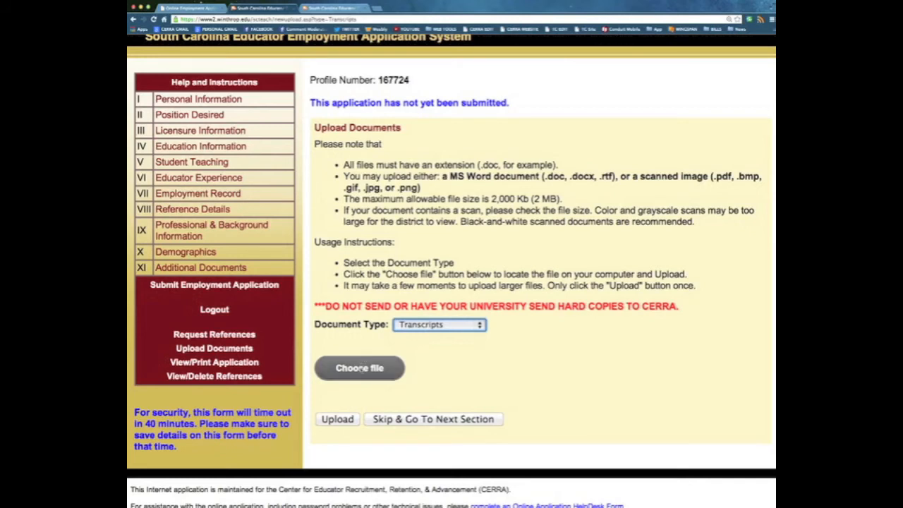
click(354, 375)
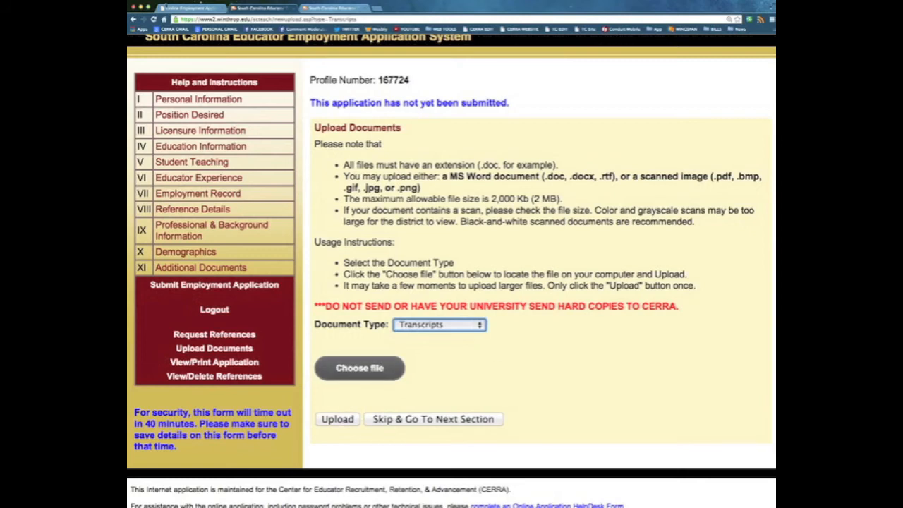
click(143, 19)
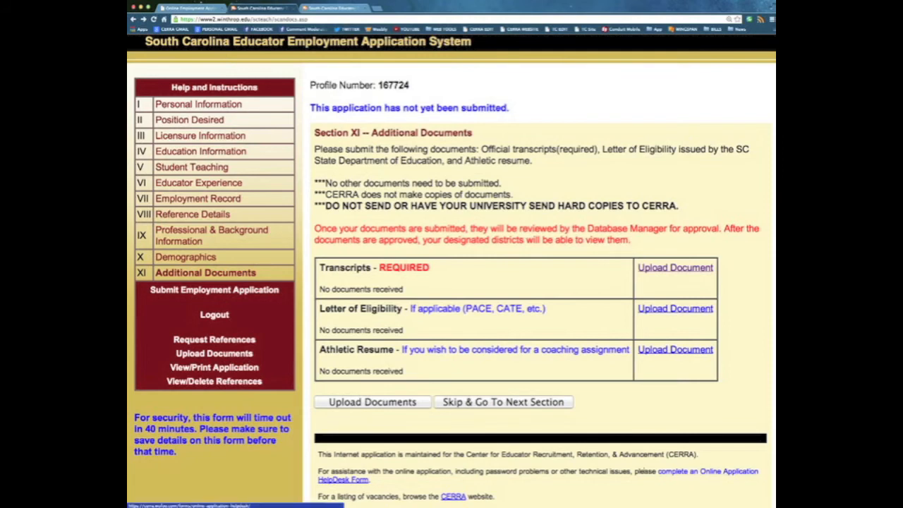
Skip to the Finalize and Submit section and review its district, vacancy source and finalization fields
click(539, 402)
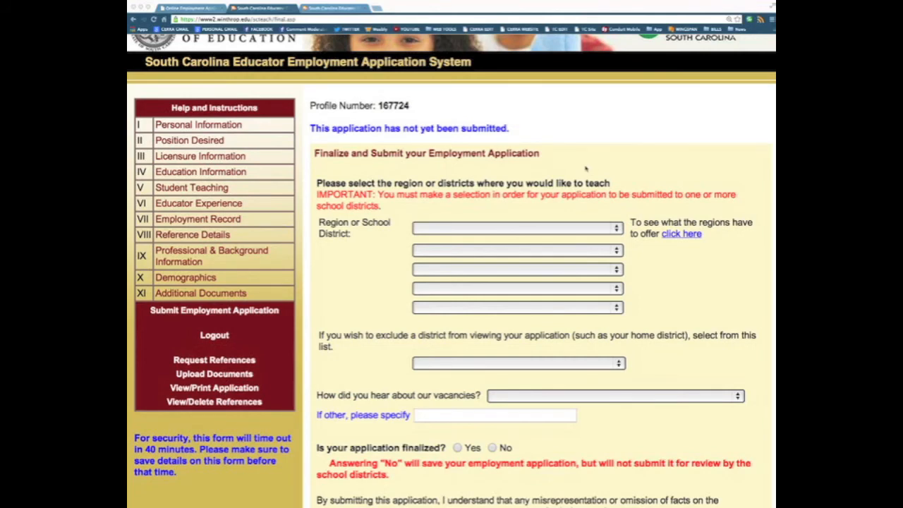
scroll(585, 168, down, 1)
scroll(586, 168, down, 3)
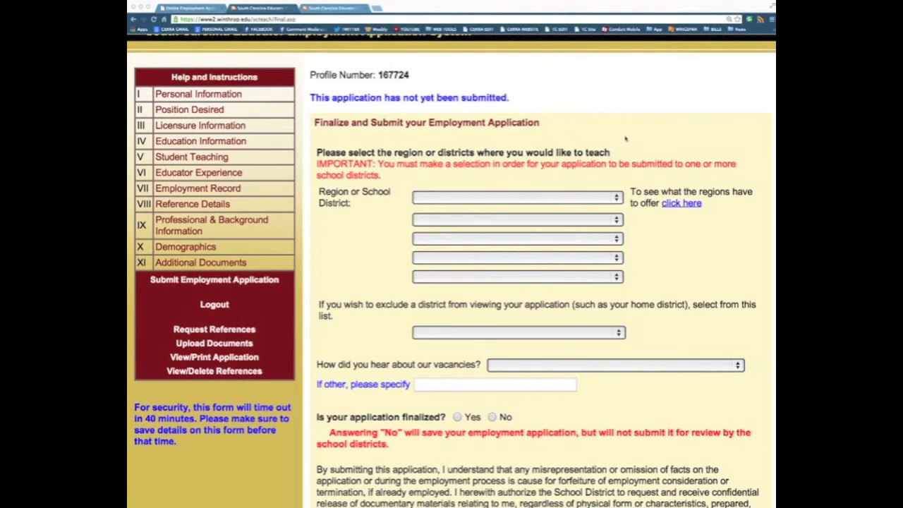
scroll(369, 202, down, 3)
scroll(369, 202, down, 5)
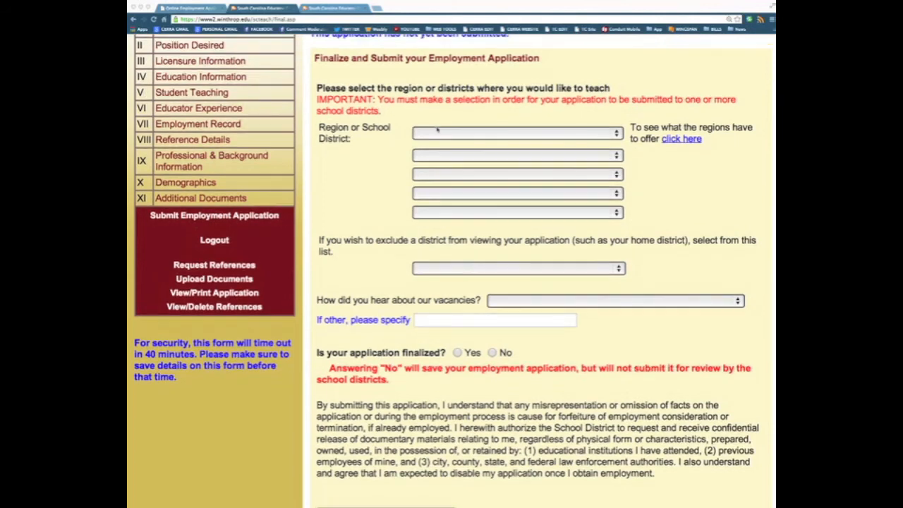
Set the first three region or district choices to Charleston County Schools, Chesterfield County Schools and 0-All of SC
click(437, 129)
scroll(450, 238, down, 3)
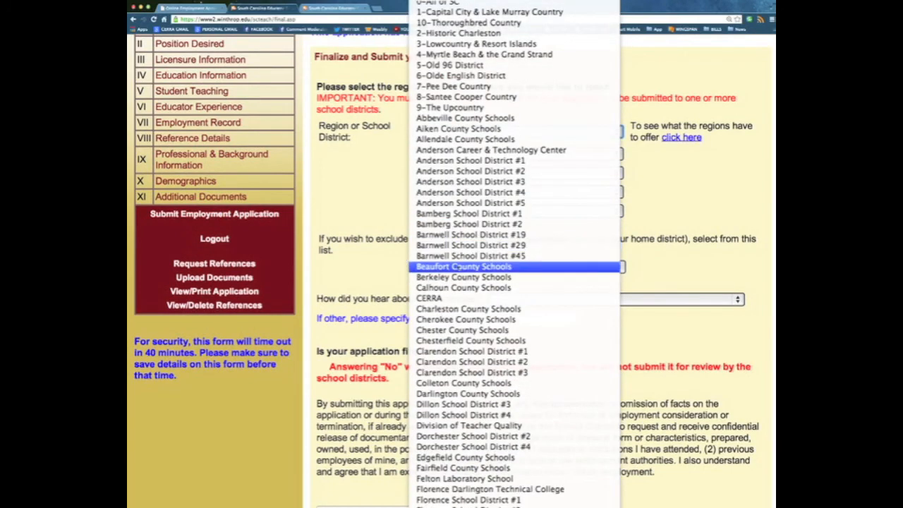
click(468, 309)
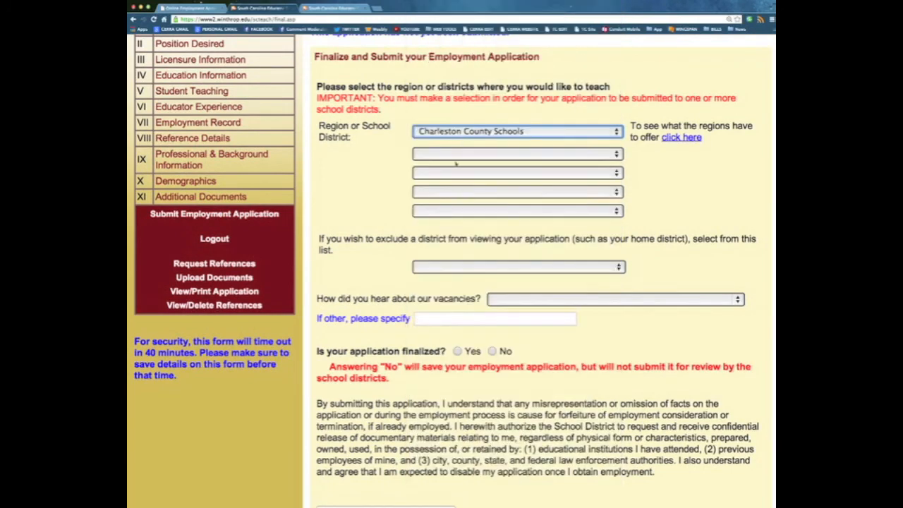
click(455, 154)
scroll(465, 212, down, 3)
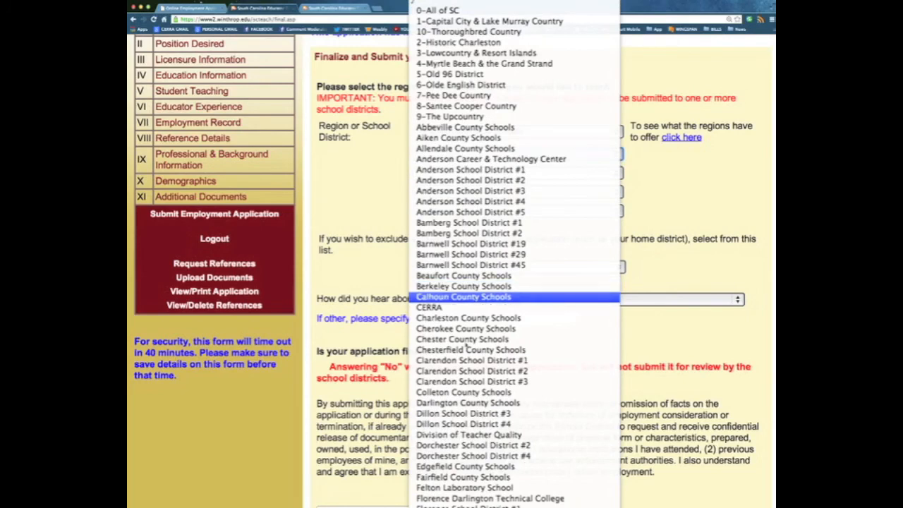
click(469, 350)
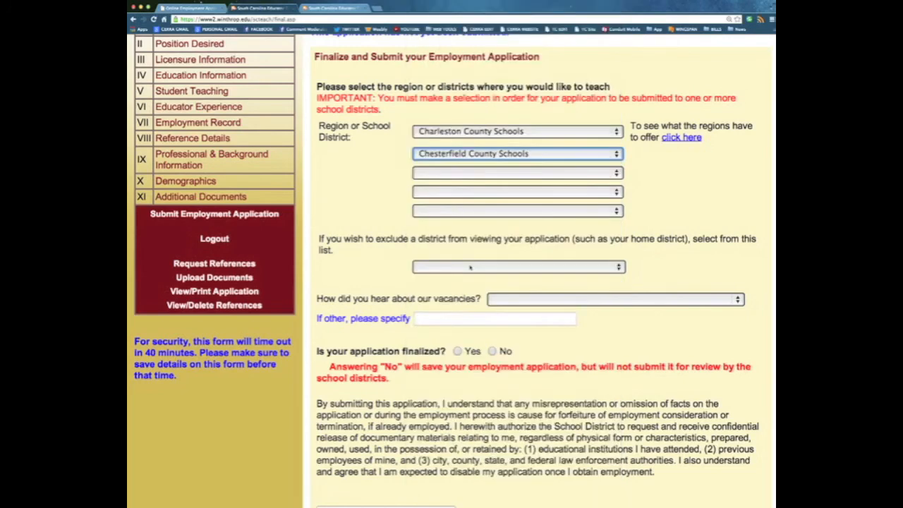
click(445, 177)
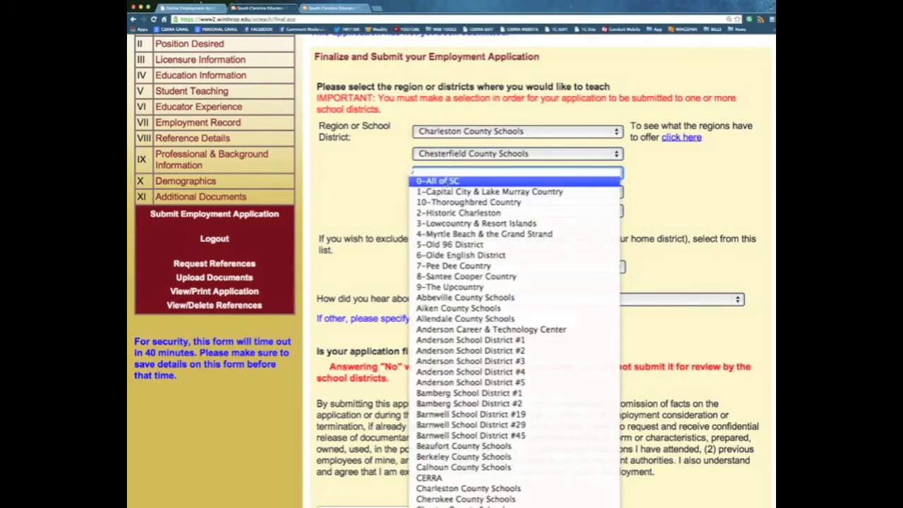
click(454, 179)
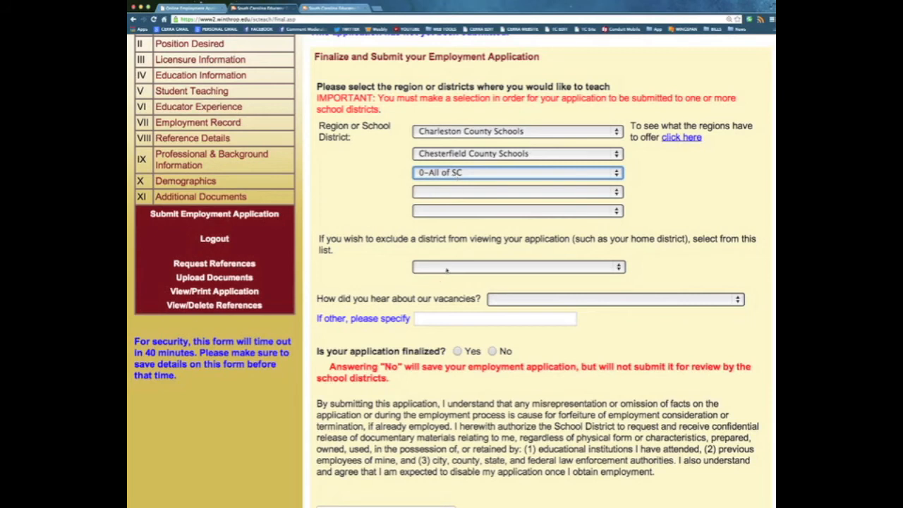
Review the options for excluding a district and for how the vacancies were heard about, leaving both fields blank
click(483, 267)
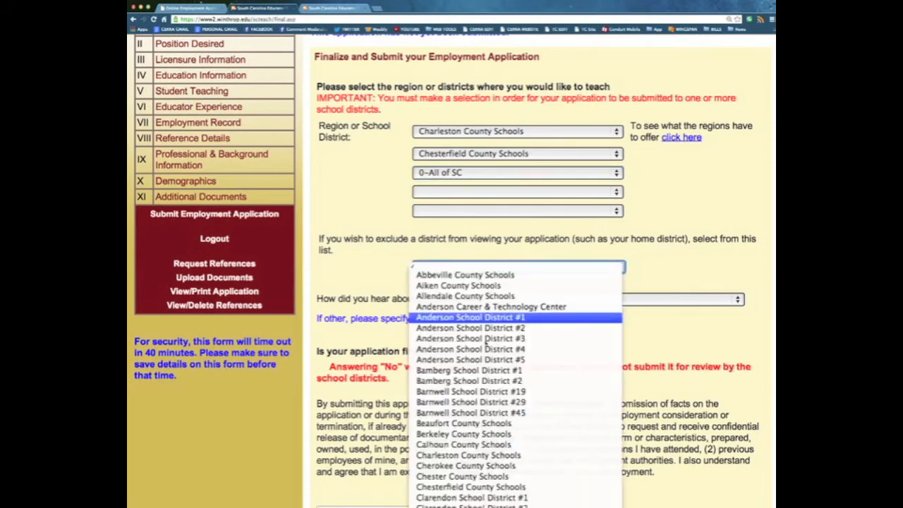
click(381, 279)
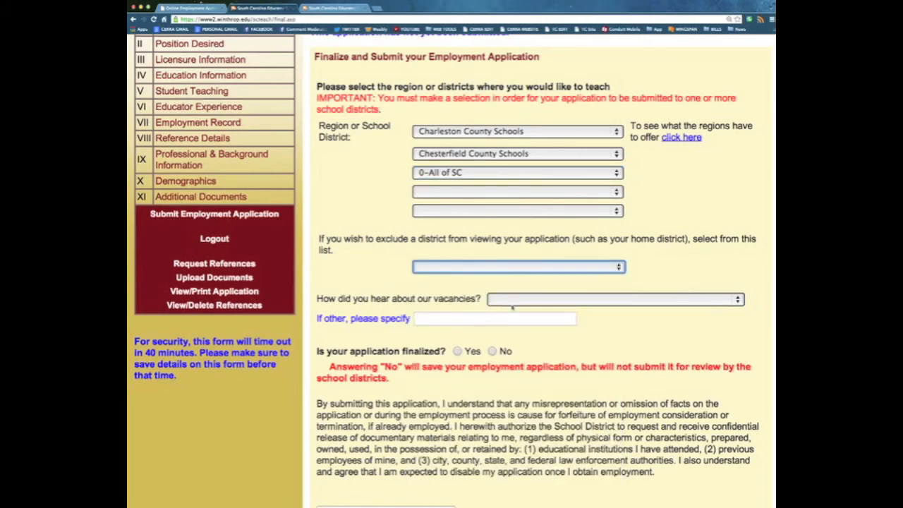
click(520, 302)
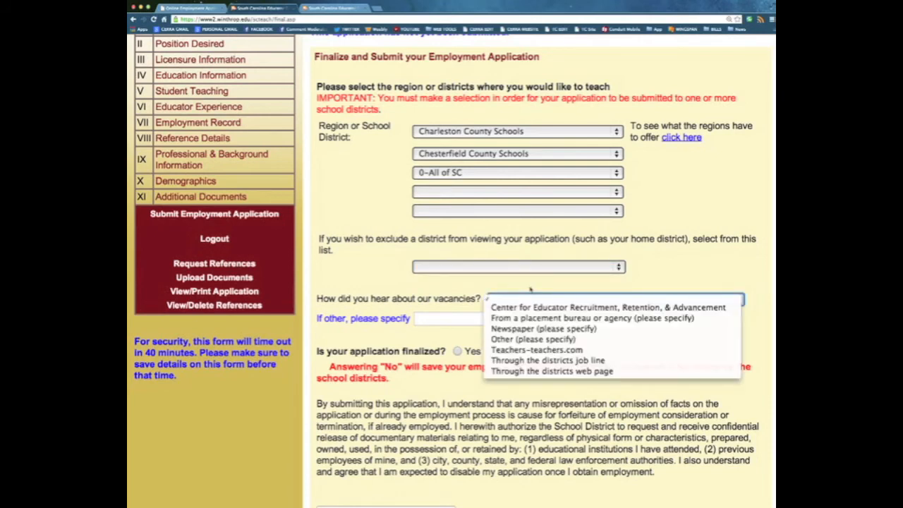
click(443, 338)
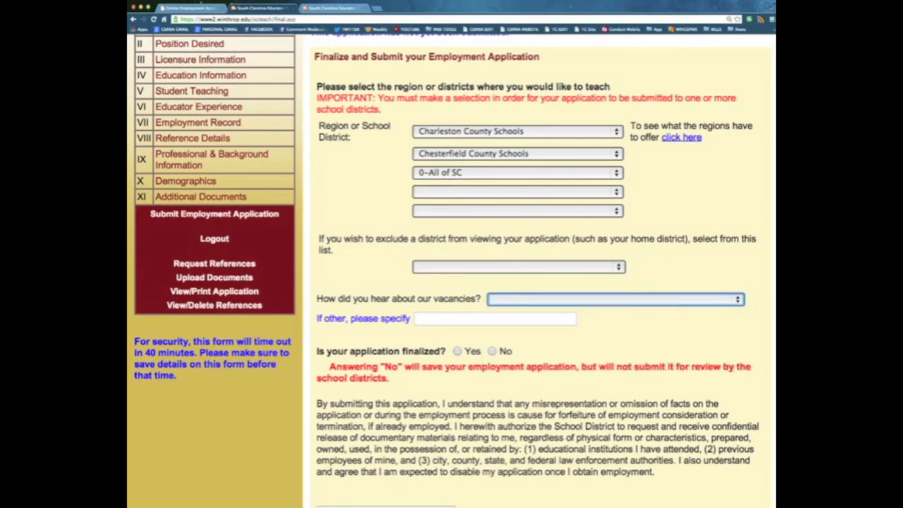
Answer No to whether the application is finalized and review the submission agreement statement
click(457, 351)
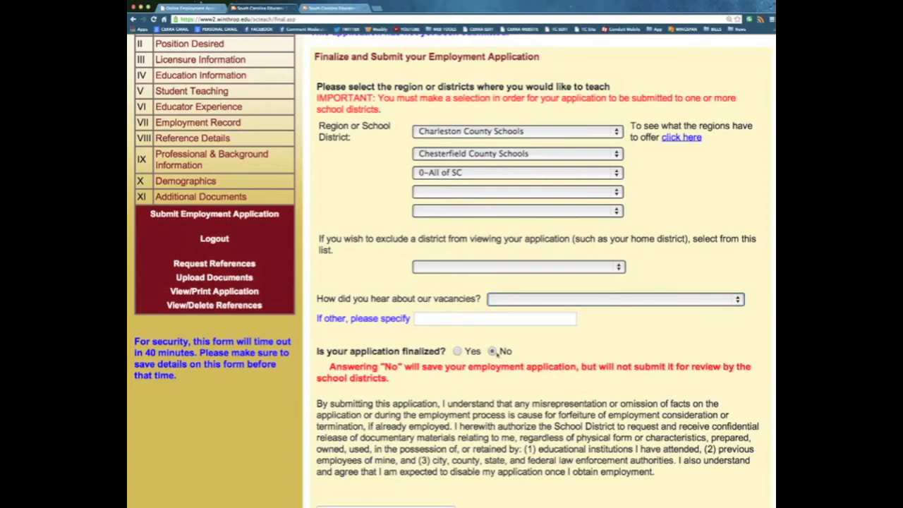
scroll(497, 353, down, 2)
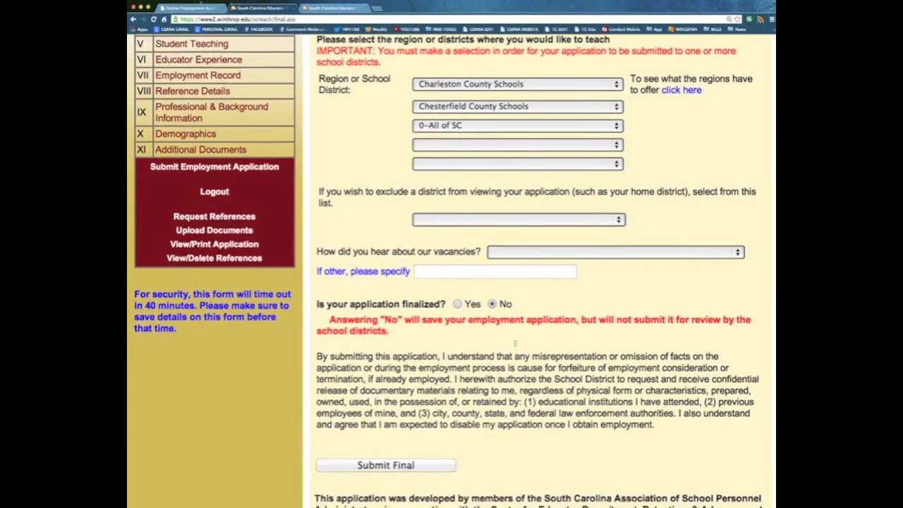
scroll(515, 344, down, 1)
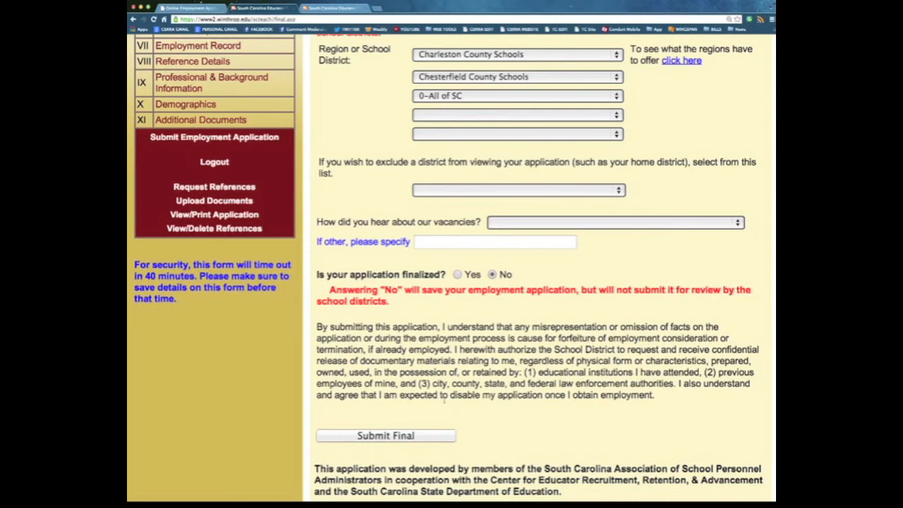
Clear the third and second region or district choices and set the first one to 0-All of SC
click(469, 95)
click(468, 96)
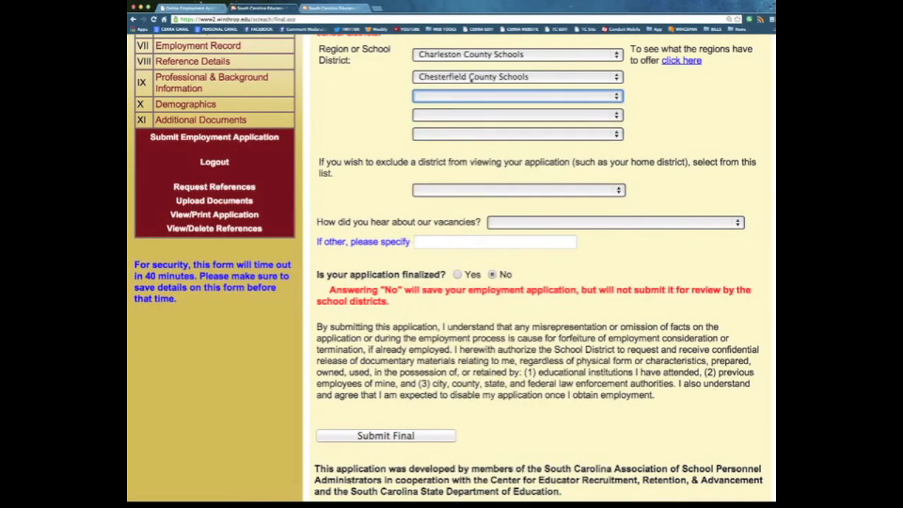
click(469, 78)
scroll(469, 74, up, 3)
scroll(465, 73, up, 5)
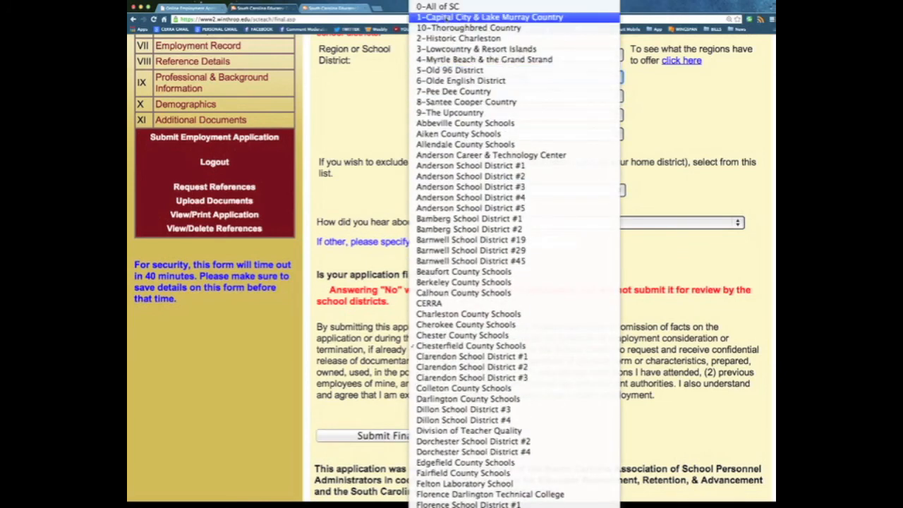
click(452, 56)
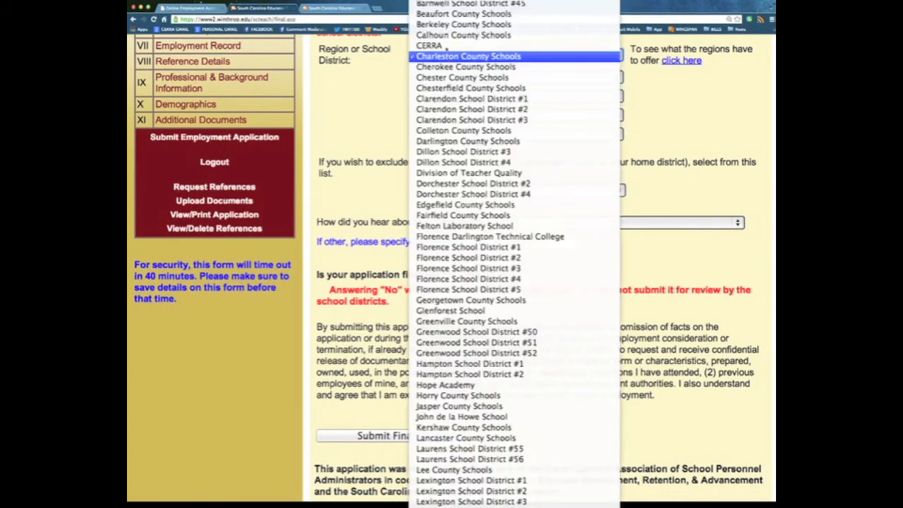
scroll(447, 49, up, 5)
click(440, 6)
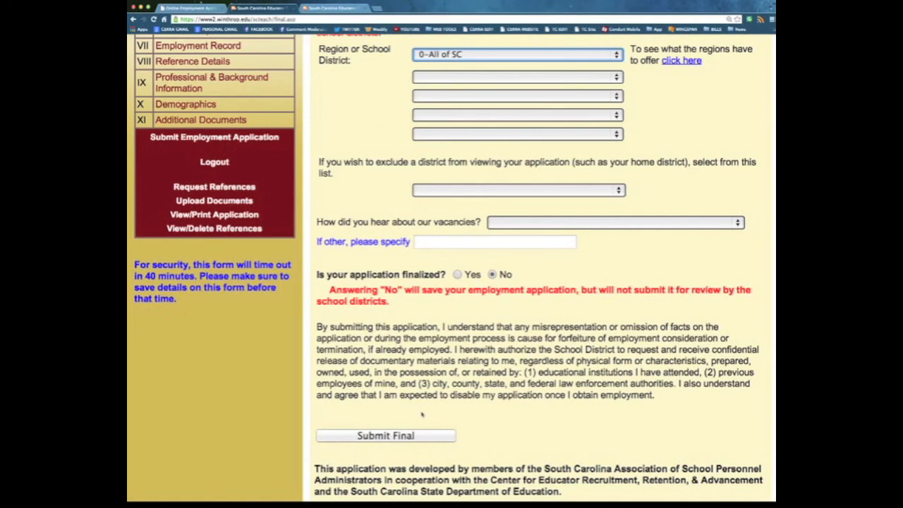
Review the whole Finalize and Submit page, including the list of application sections and the final submission option
scroll(452, 271, up, 2)
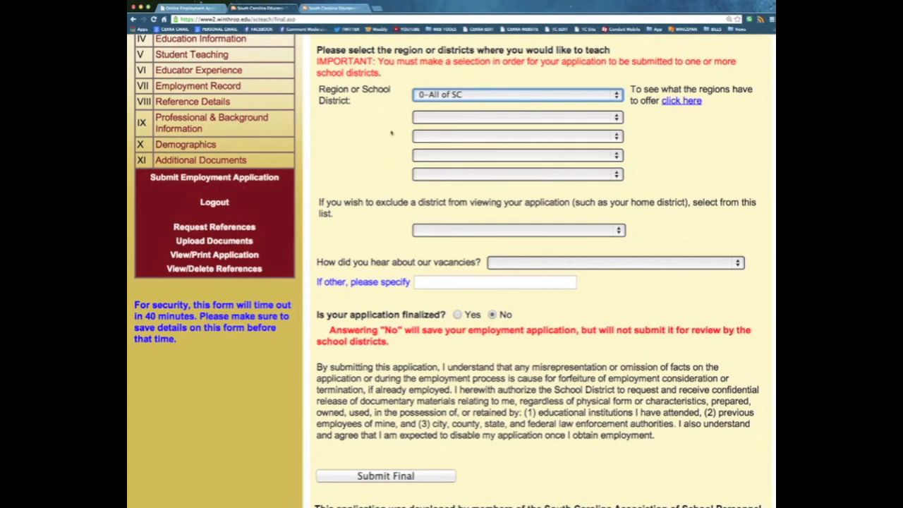
scroll(386, 134, down, 3)
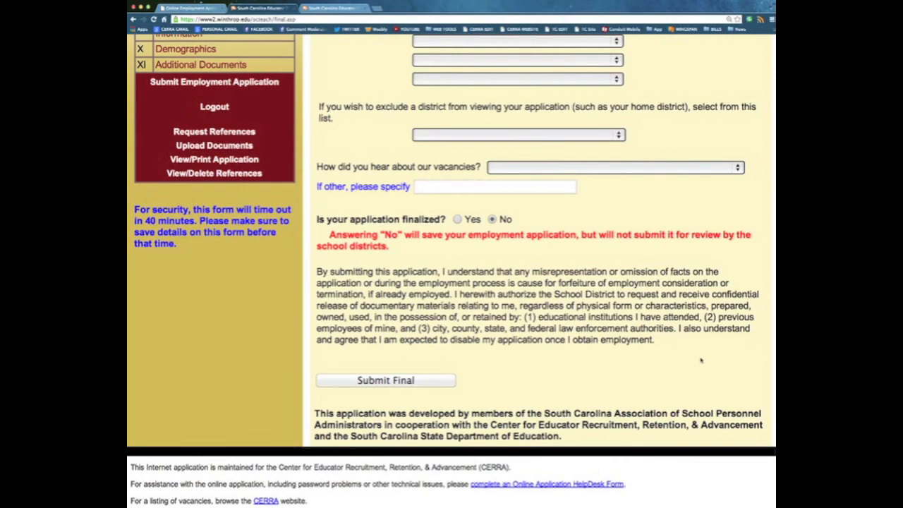
scroll(664, 348, up, 4)
scroll(664, 347, up, 5)
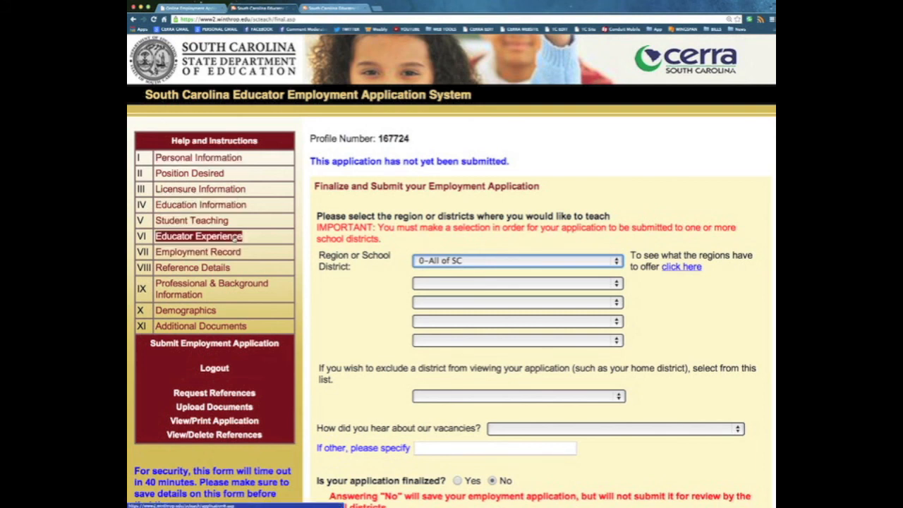
scroll(374, 381, down, 5)
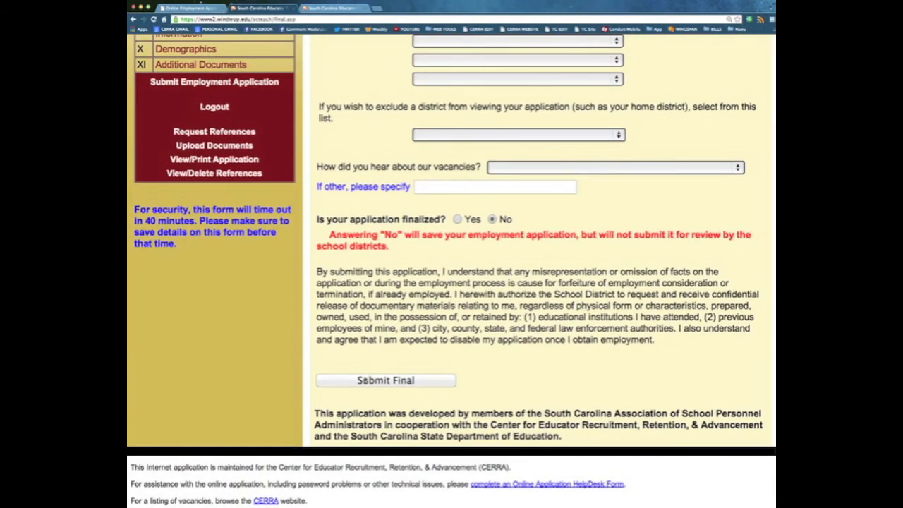
scroll(226, 262, up, 4)
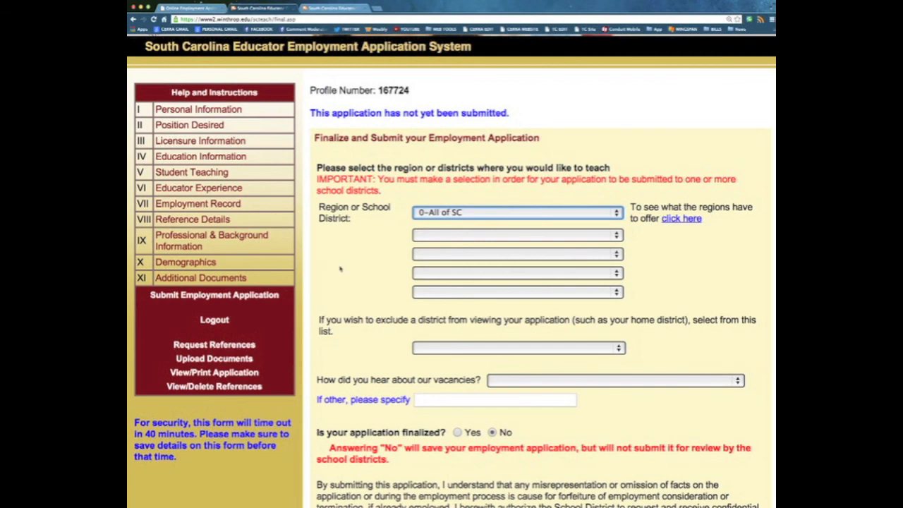
scroll(346, 271, down, 2)
scroll(346, 274, down, 2)
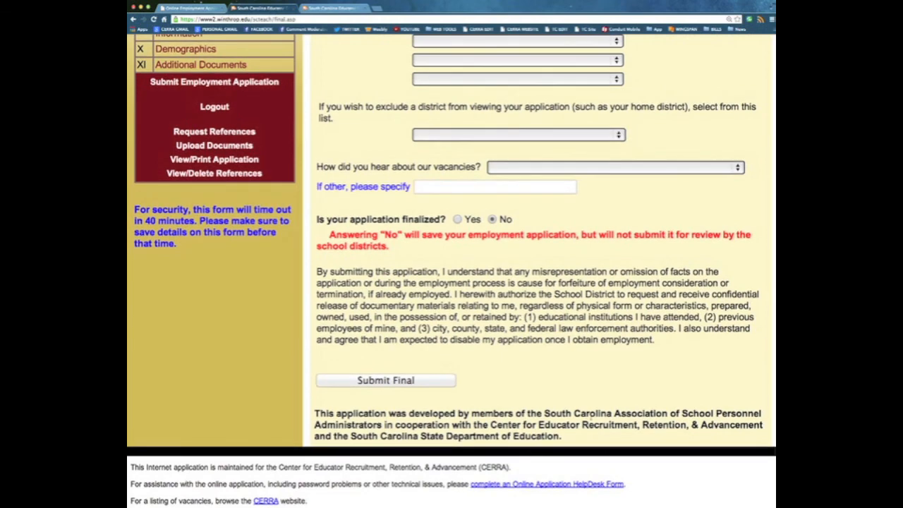
scroll(452, 270, up, 3)
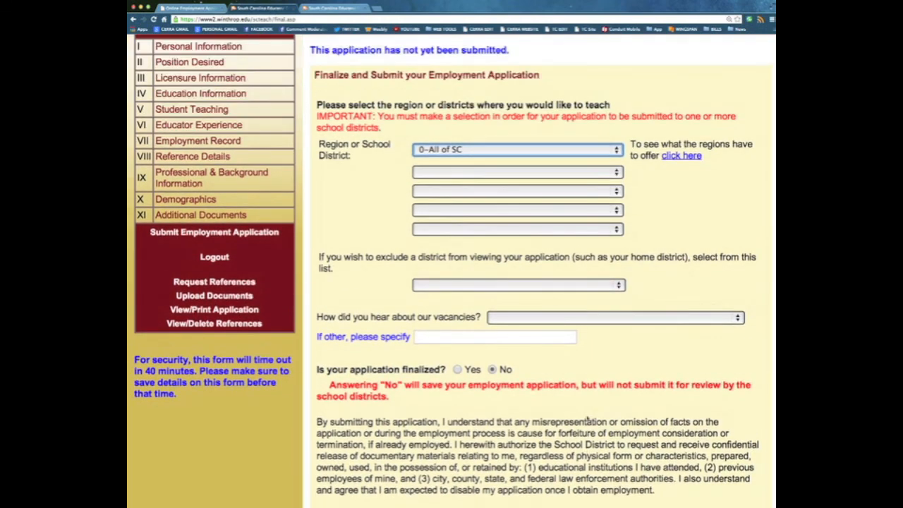
scroll(452, 270, up, 2)
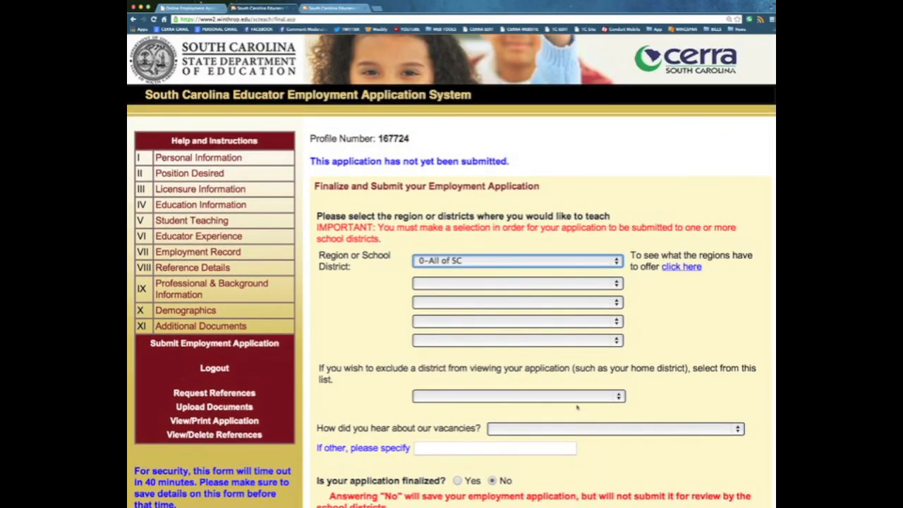
scroll(452, 270, down, 1)
scroll(452, 270, up, 2)
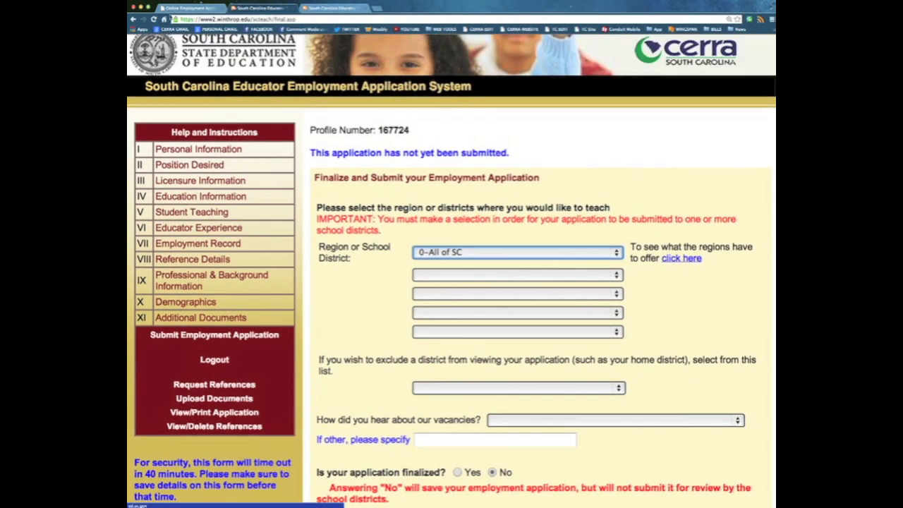
Return to the CERRA South Carolina Online Educator Employment System page and open the Online Job Bank search
click(189, 10)
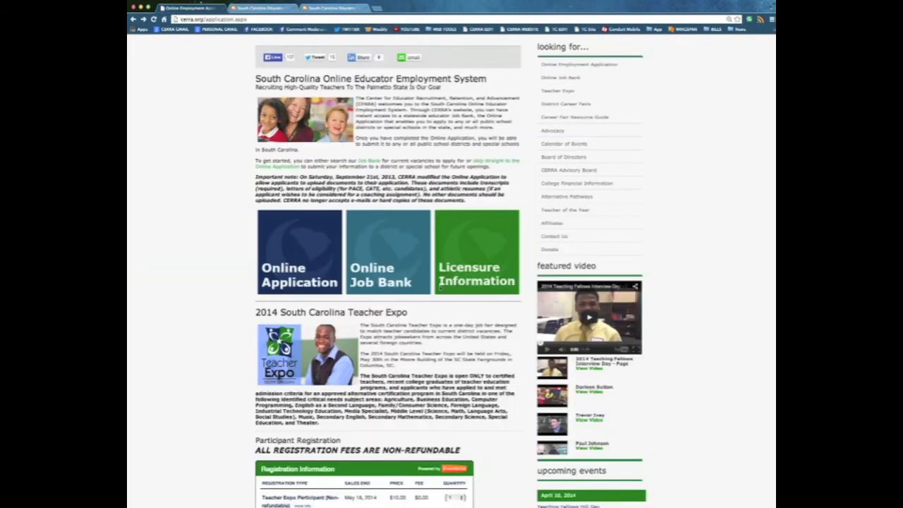
click(392, 250)
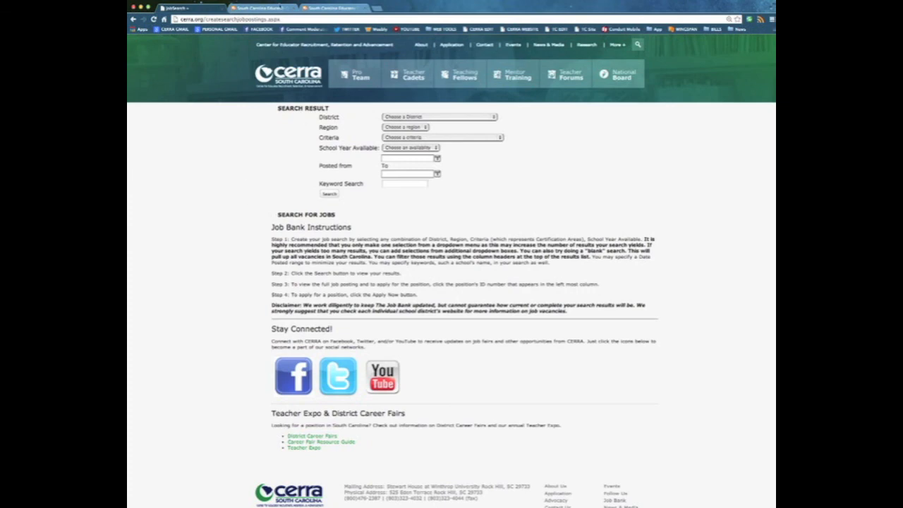
Go back to the Finalize and Submit page of the application and open the Online Application HelpDesk Form from its footer
click(257, 7)
scroll(507, 424, down, 5)
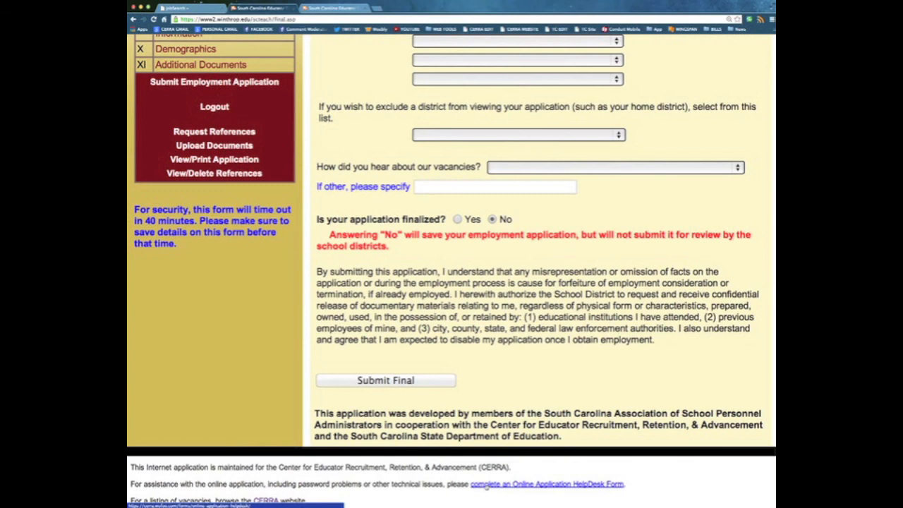
click(493, 486)
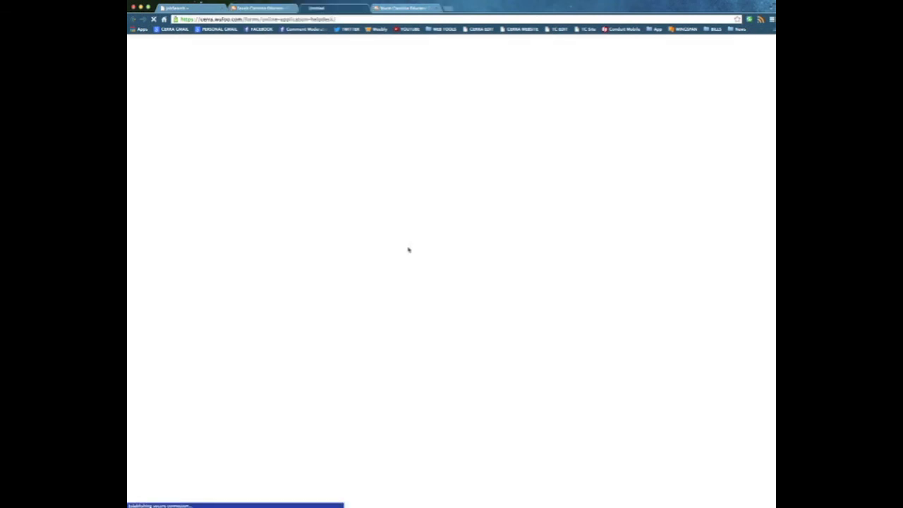